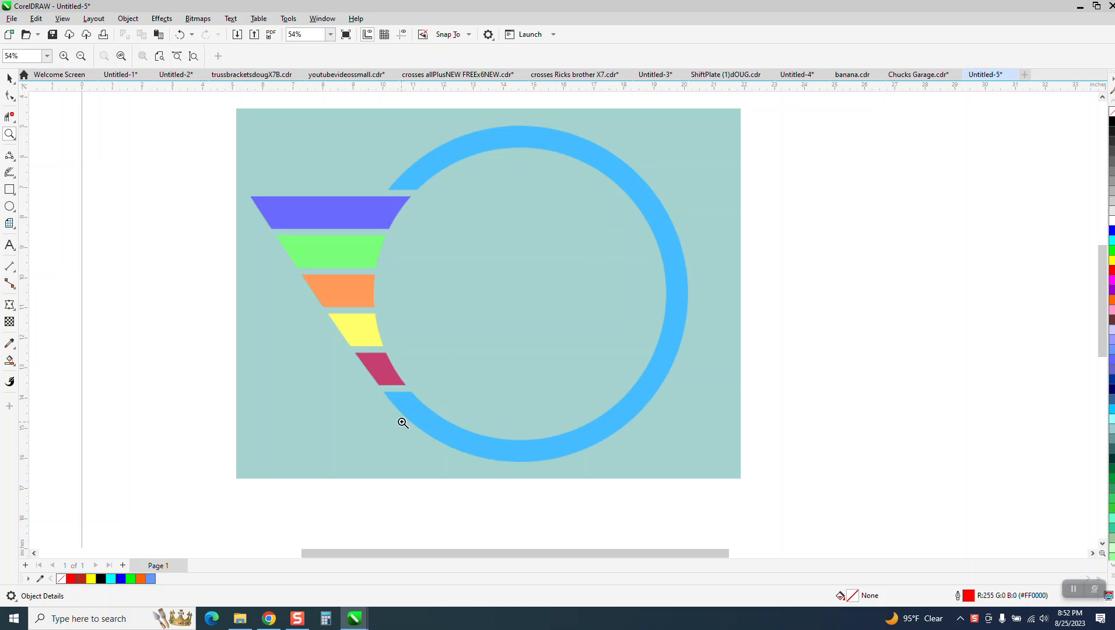
- Move the videoaug.png reference picture off the page to its right and deselect it
{"action": "scroll", "coordinate": [256, 182], "scroll_direction": "down", "scroll_amount": 1}
{"action": "scroll", "coordinate": [256, 182], "scroll_direction": "down", "scroll_amount": 2}
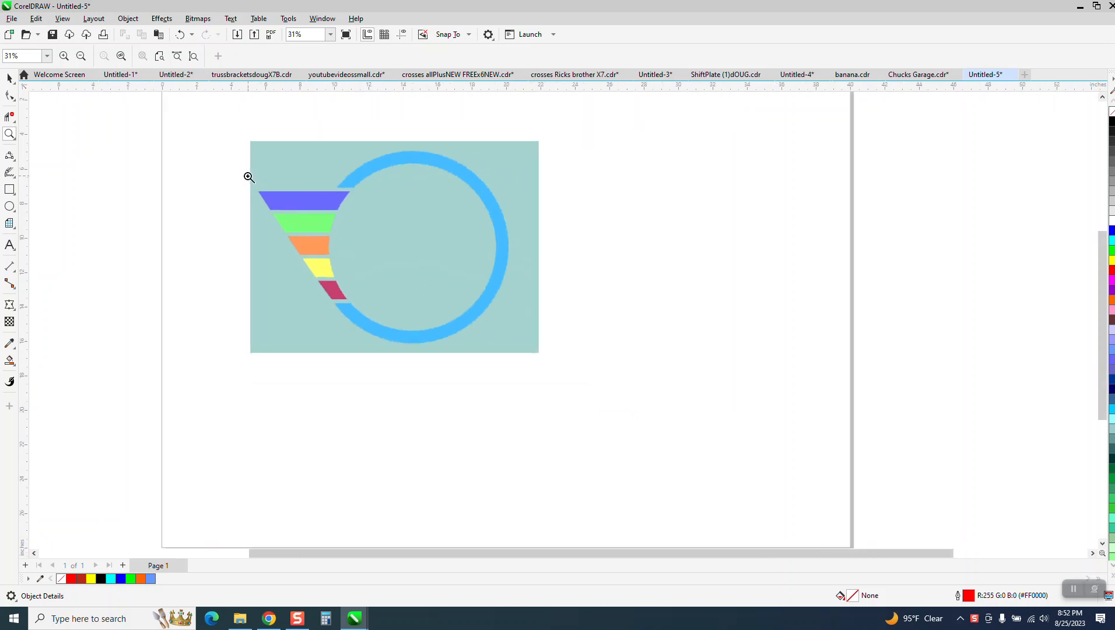
{"action": "key", "text": "space"}
{"action": "left_click_drag", "start_coordinate": [309, 249], "coordinate": [499, 330]}
{"action": "left_click_drag", "start_coordinate": [334, 233], "coordinate": [880, 295]}
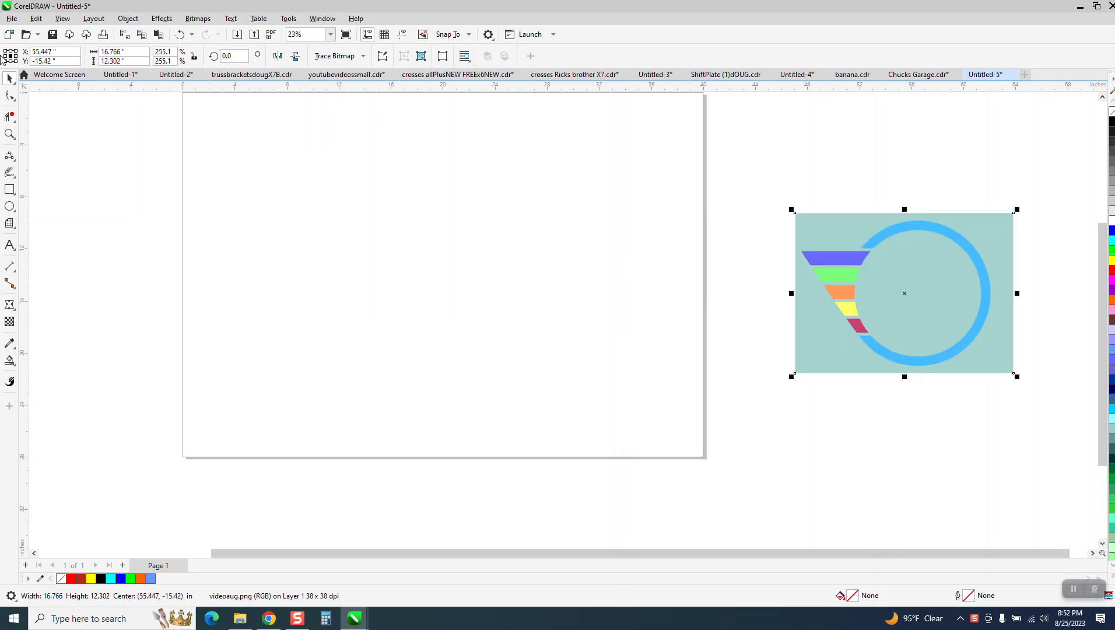
{"action": "left_click", "coordinate": [180, 147]}
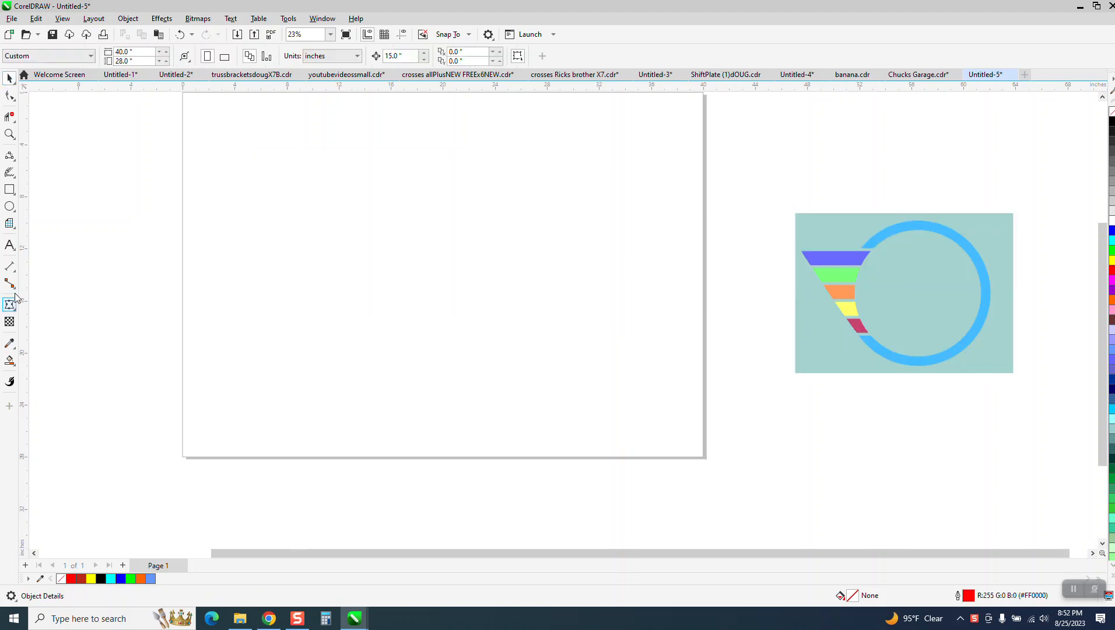
- Draw a circle with an ~86% concentric copy, plus a 6.676 × 1.389 in rectangle across its left side
{"action": "left_click", "coordinate": [10, 208]}
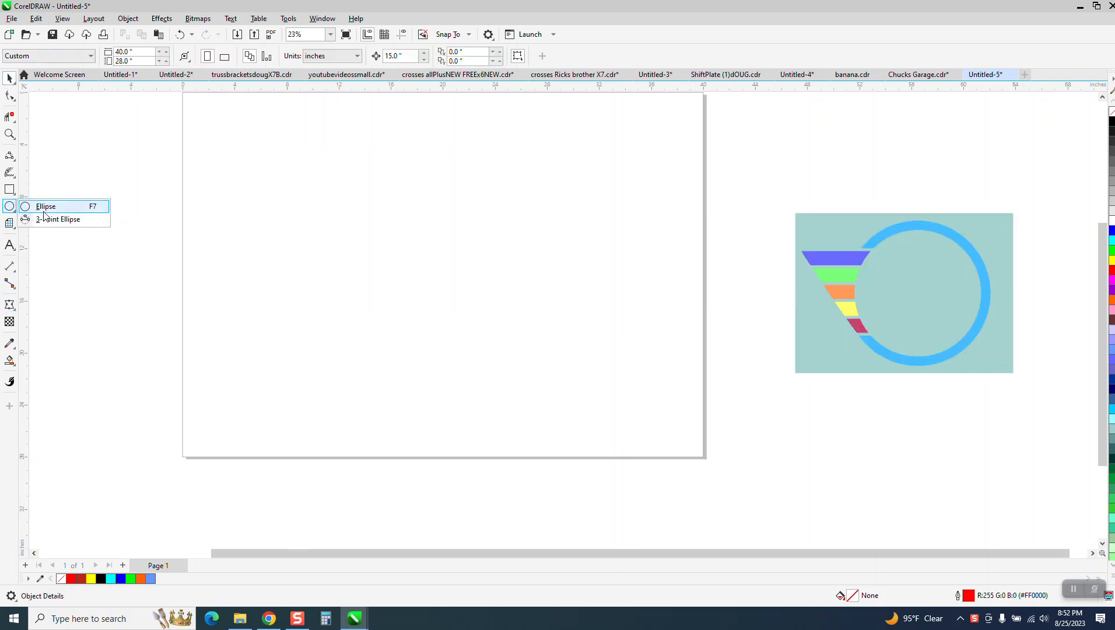
{"action": "left_click", "coordinate": [44, 207]}
{"action": "left_click_drag", "start_coordinate": [546, 208], "coordinate": [385, 330]}
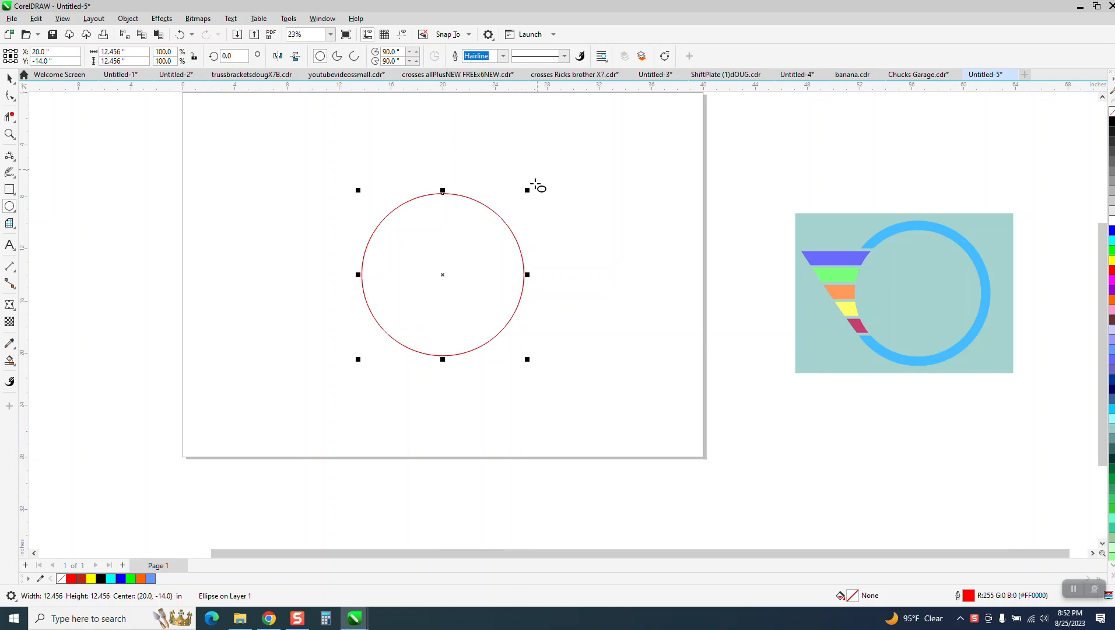
{"action": "left_click_drag", "start_coordinate": [528, 190], "coordinate": [518, 198]}
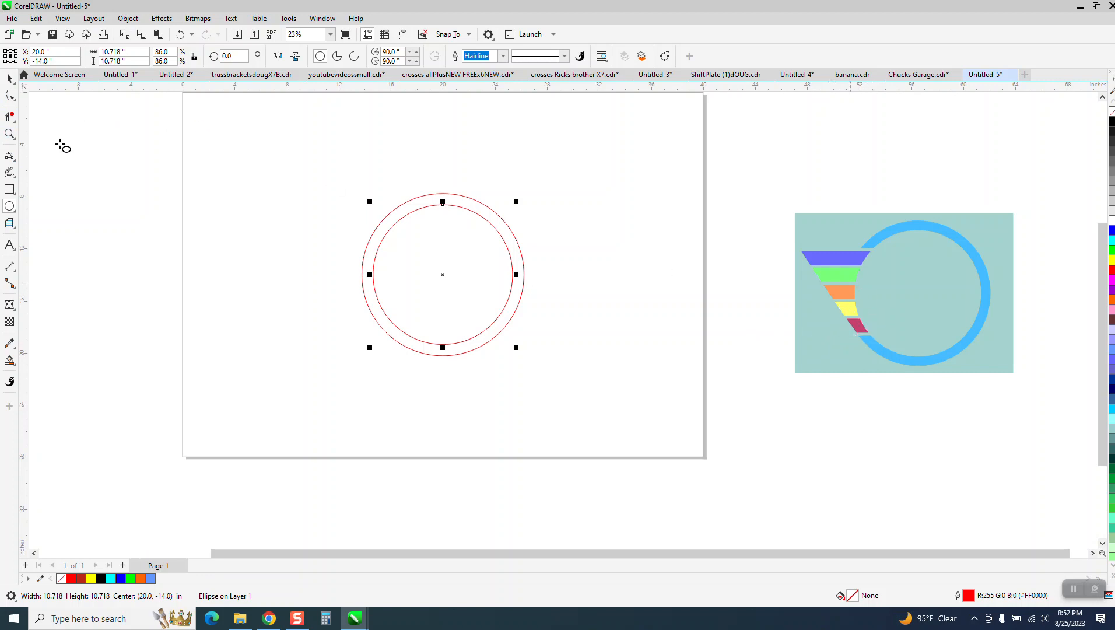
{"action": "left_click", "coordinate": [9, 189]}
{"action": "left_click_drag", "start_coordinate": [323, 227], "coordinate": [411, 245]}
- Set the rectangle's height to 1.25 in
{"action": "left_click", "coordinate": [125, 61]}
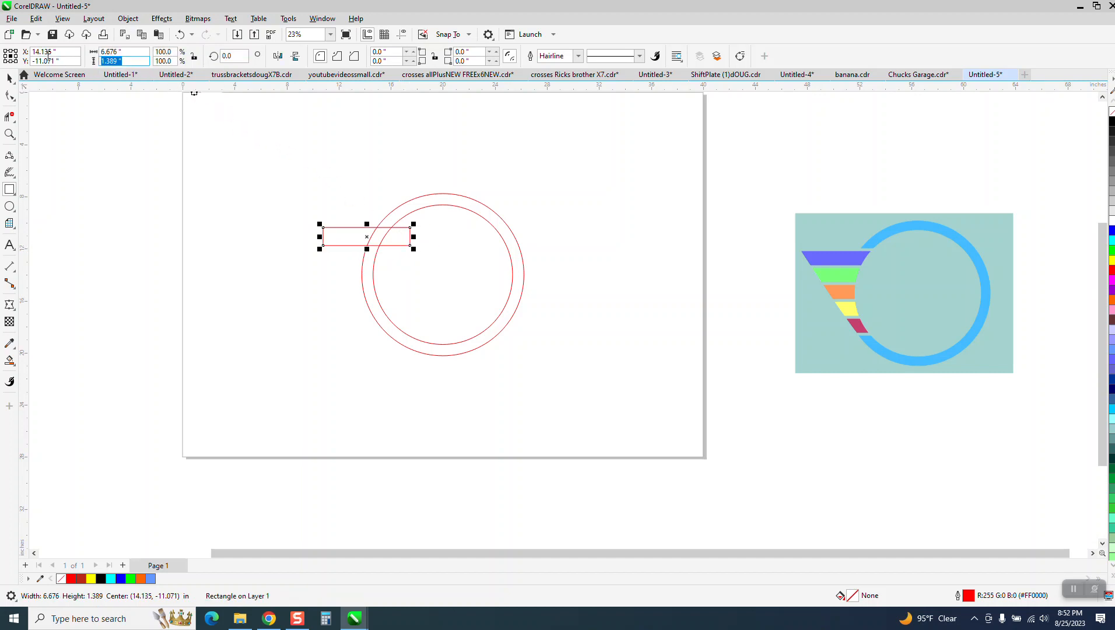
{"action": "type", "text": "1.2"}
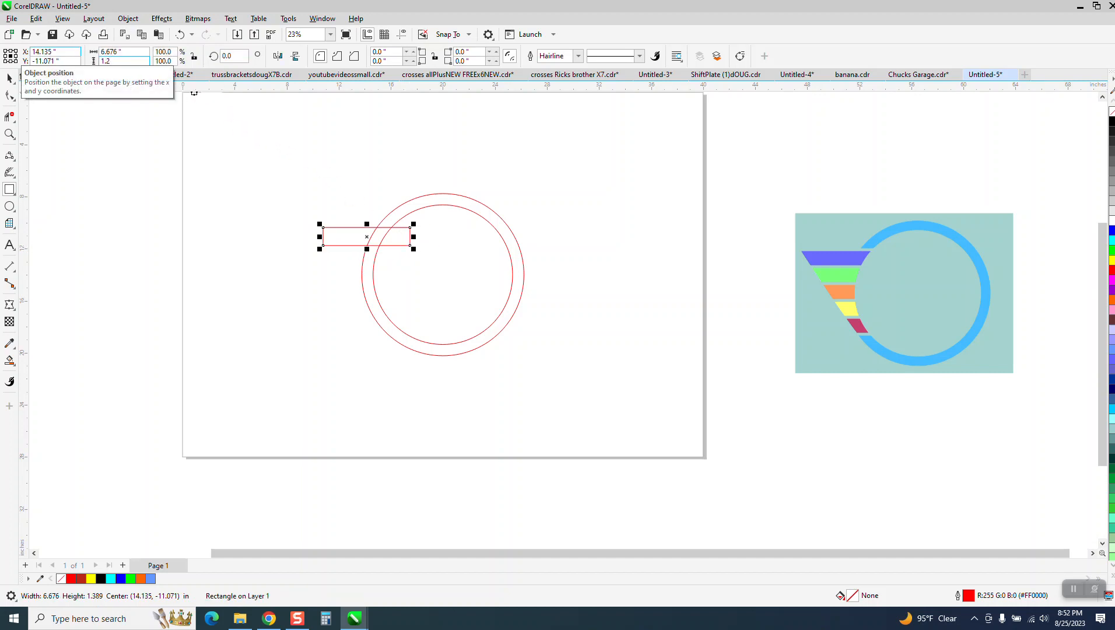
{"action": "type", "text": "5"}
{"action": "key", "text": "Return"}
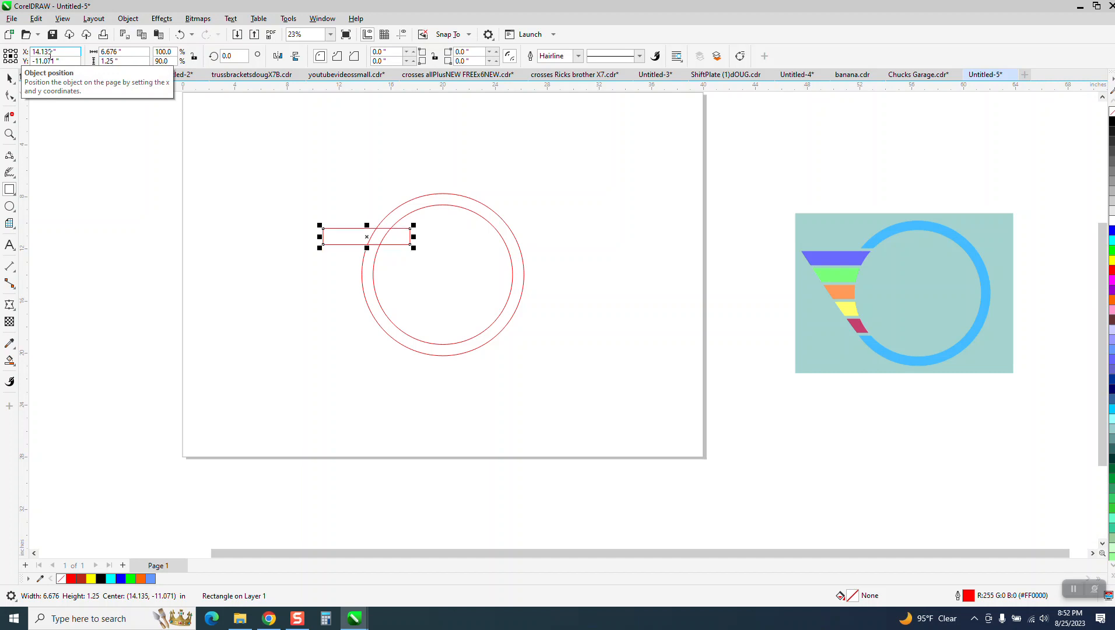
- Set the nudge distance to 1.5 in
{"action": "left_click", "coordinate": [9, 81]}
{"action": "left_click", "coordinate": [413, 111]}
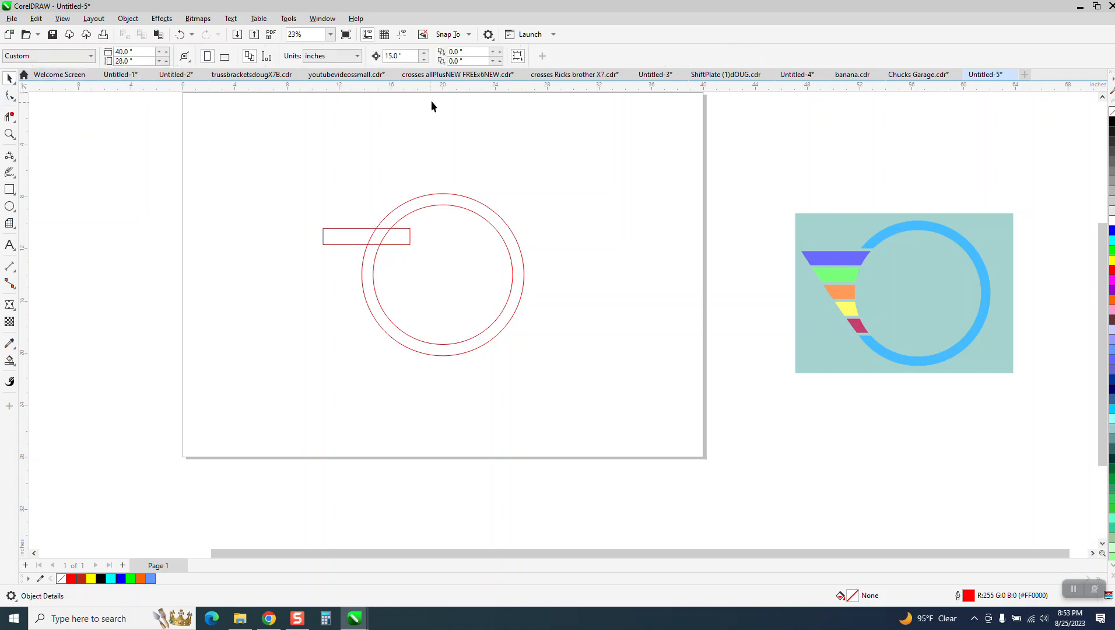
{"action": "left_click", "coordinate": [415, 57]}
{"action": "type", "text": "1.5"}
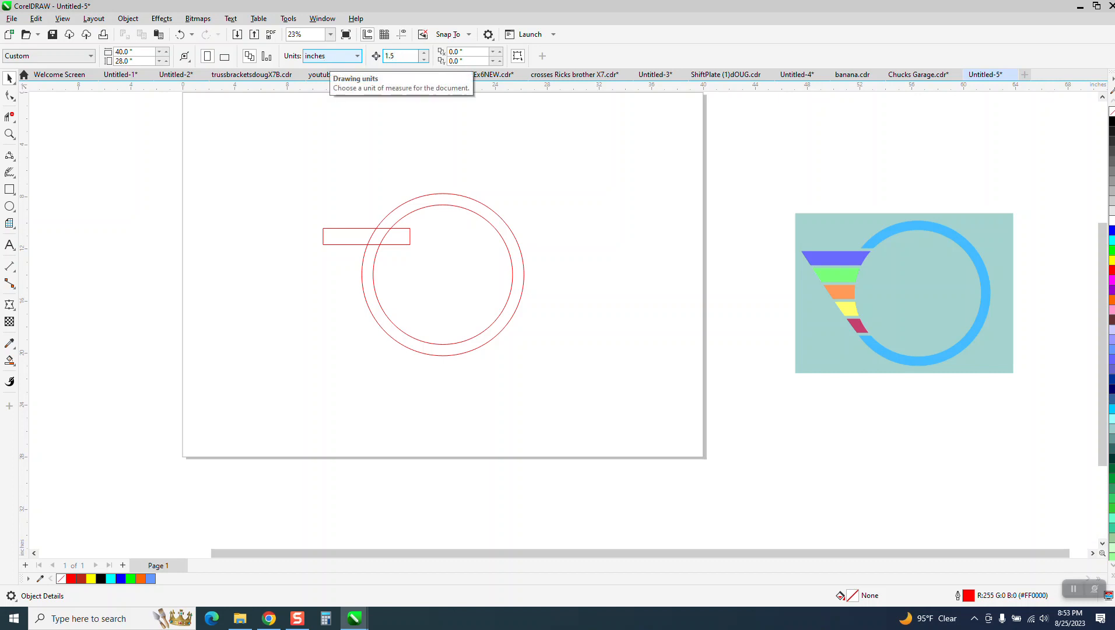
{"action": "key", "text": "Return"}
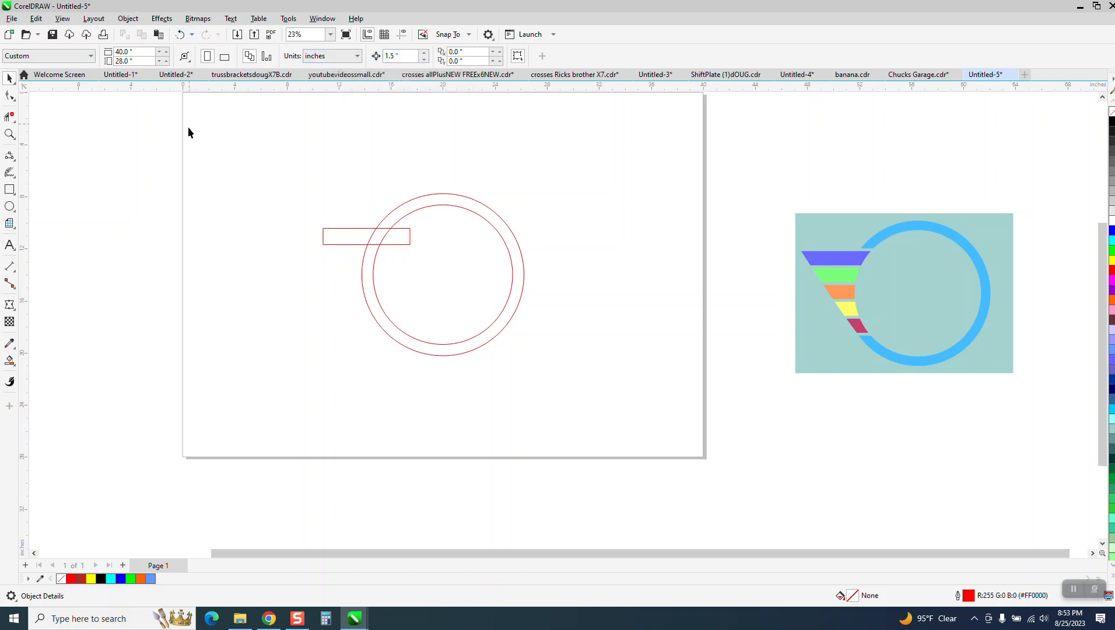
- Duplicate the rectangle downward, stacking the copies 1.5 in apart
{"action": "left_click", "coordinate": [325, 241]}
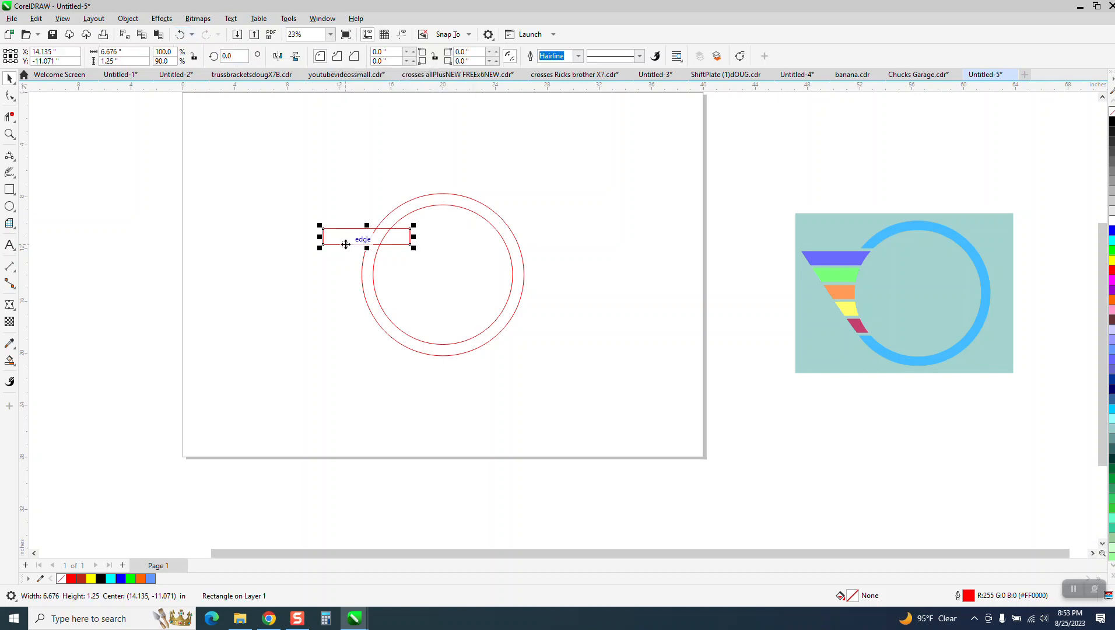
{"action": "key", "text": "KP_Add"}
{"action": "key", "text": "Down"}
{"action": "key", "text": "KP_Add"}
{"action": "key", "text": "Down"}
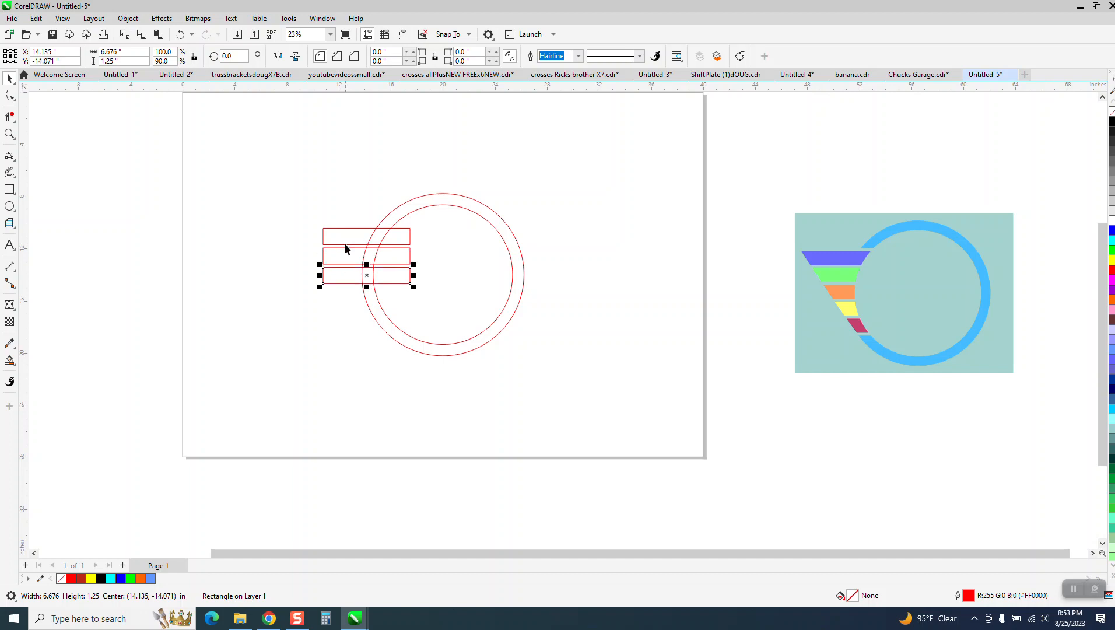
{"action": "key", "text": "KP_Add"}
{"action": "key", "text": "Down"}
{"action": "key", "text": "KP_Add"}
{"action": "key", "text": "Down"}
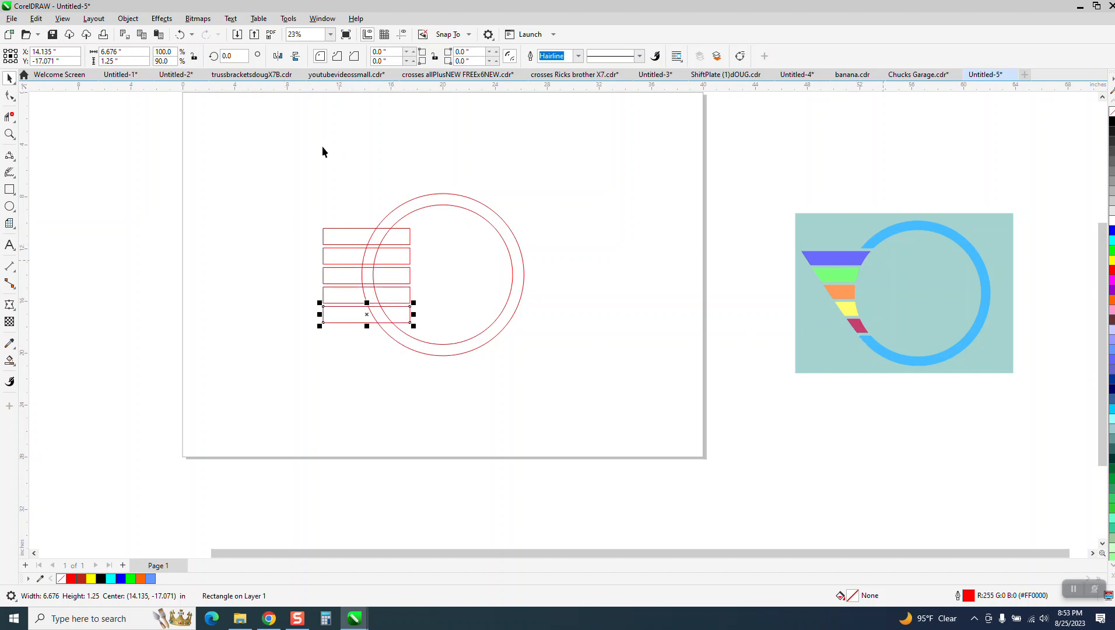
{"action": "left_click", "coordinate": [9, 134]}
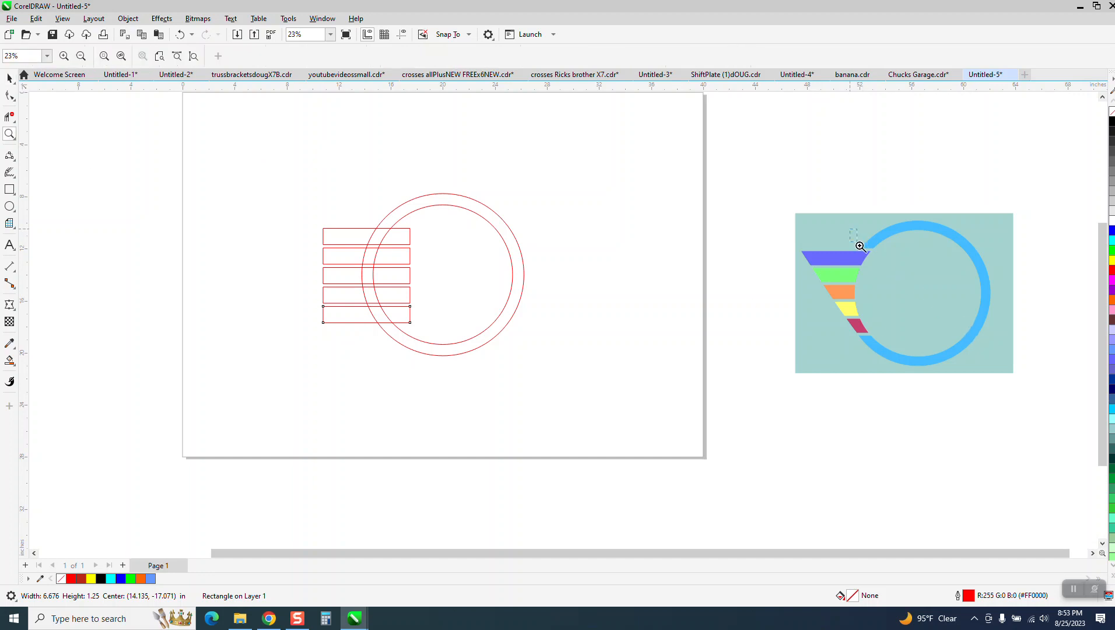
- Inspect the reference funnel up close, then change the nudge distance to 0.25 in
{"action": "left_click_drag", "start_coordinate": [860, 246], "coordinate": [900, 274]}
{"action": "scroll", "coordinate": [487, 320], "scroll_direction": "down", "scroll_amount": 1}
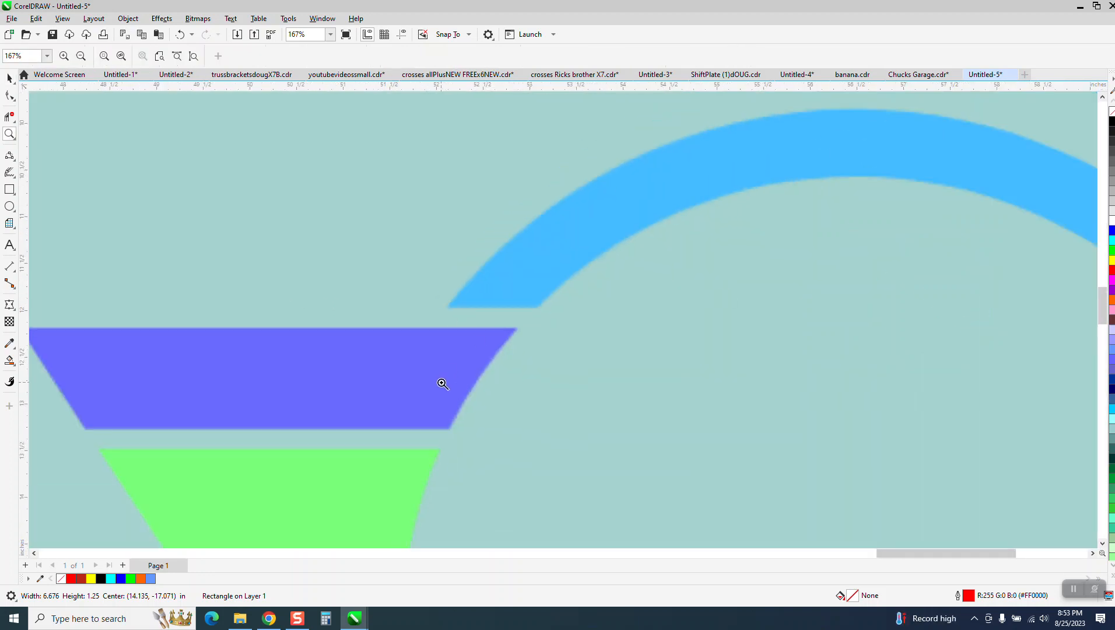
{"action": "scroll", "coordinate": [542, 299], "scroll_direction": "down", "scroll_amount": 5}
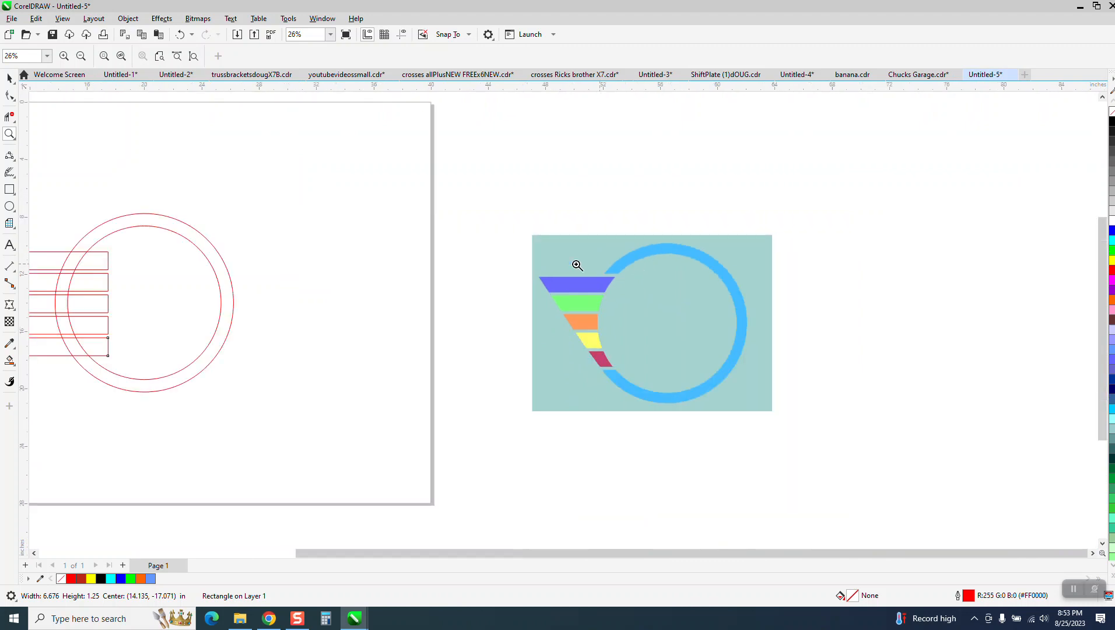
{"action": "left_click", "coordinate": [10, 78]}
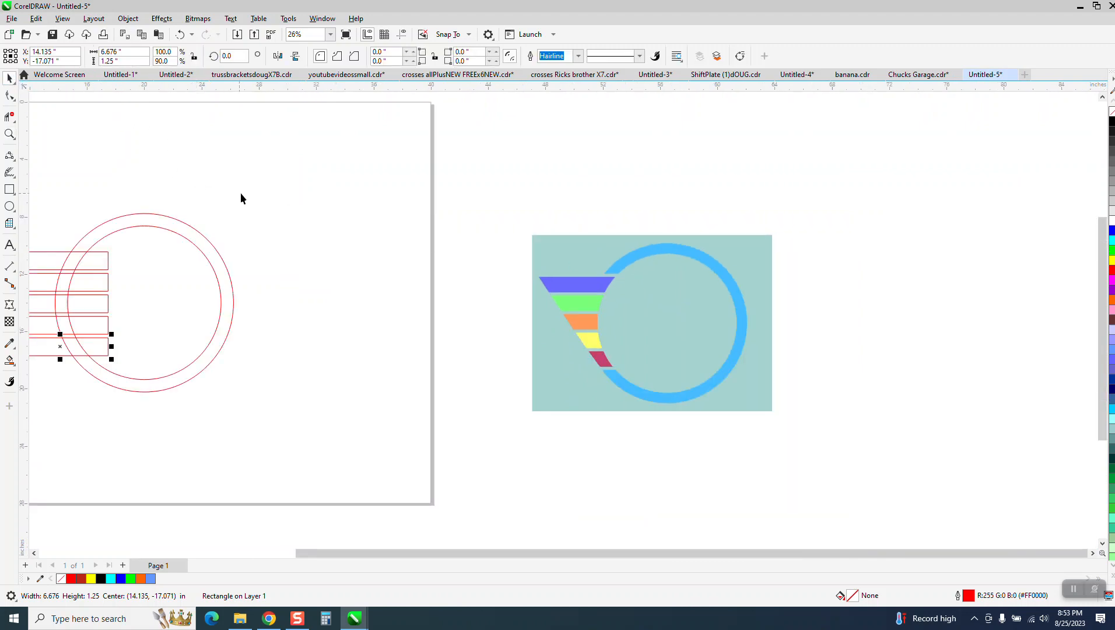
{"action": "left_click", "coordinate": [240, 193]}
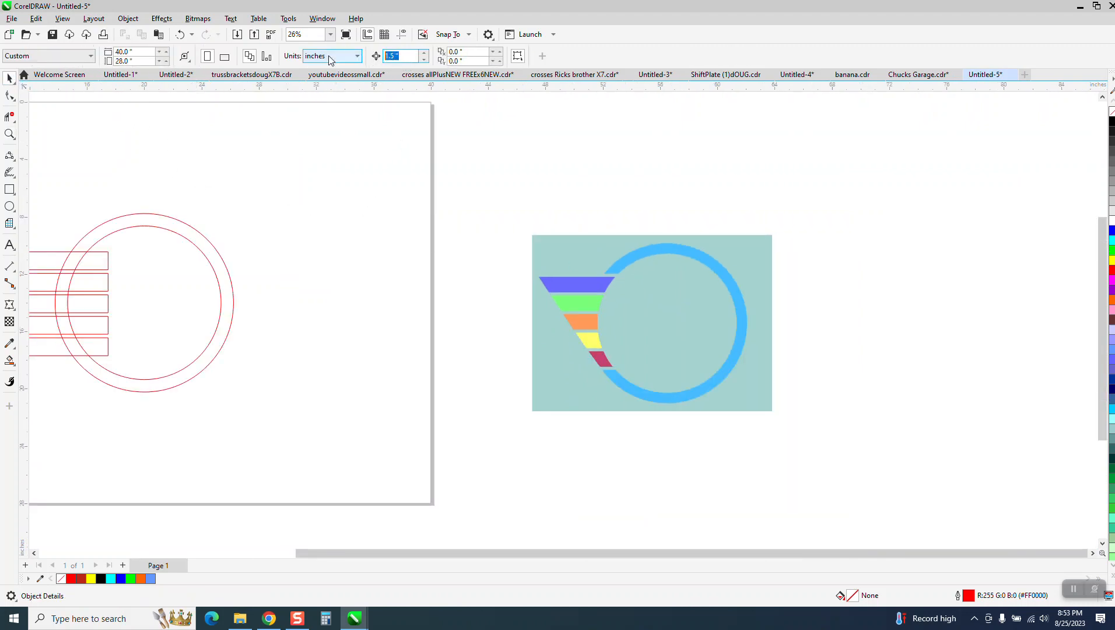
{"action": "type", "text": ".25"}
{"action": "scroll", "coordinate": [373, 189], "scroll_direction": "down", "scroll_amount": 1}
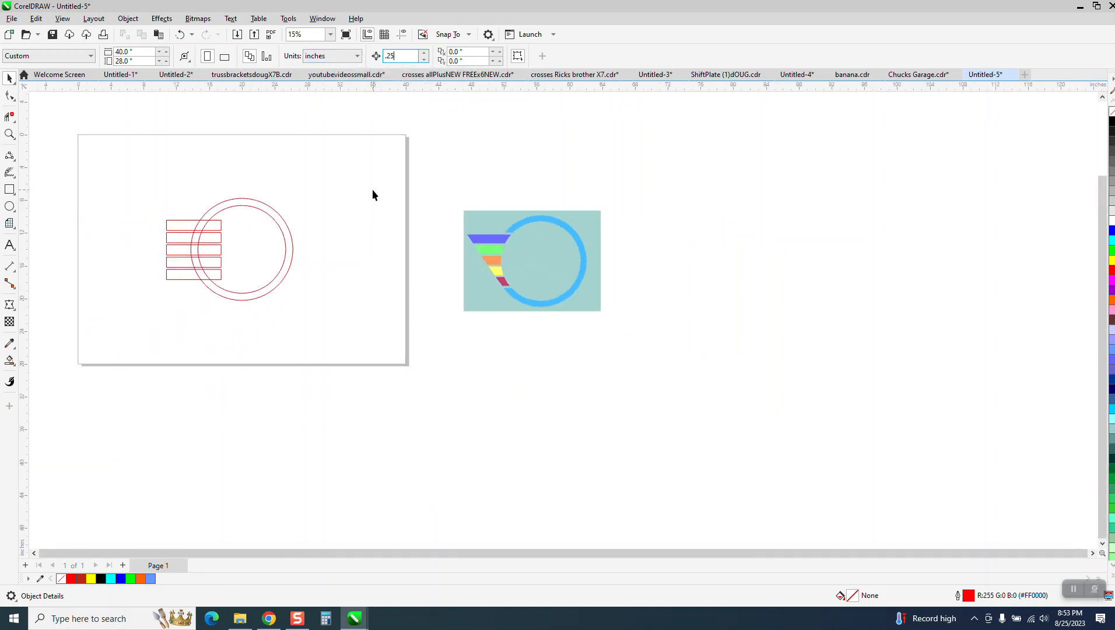
{"action": "left_click", "coordinate": [10, 134]}
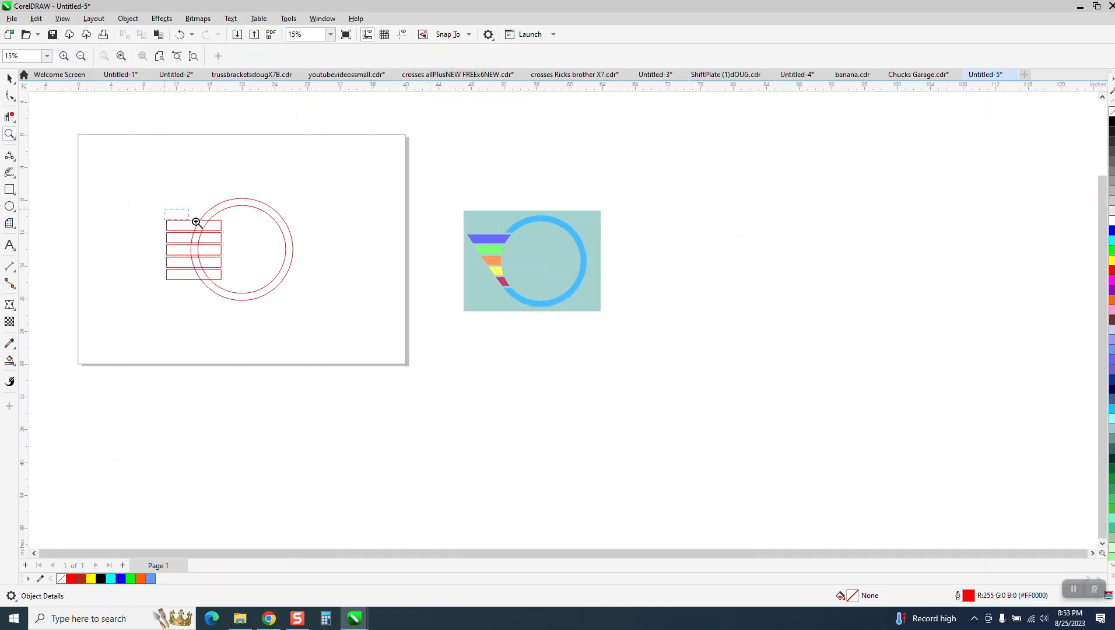
{"action": "left_click_drag", "start_coordinate": [172, 211], "coordinate": [272, 248]}
- Draw a two-point line along the top rectangle's edge and lengthen its right end
{"action": "left_click", "coordinate": [14, 177]}
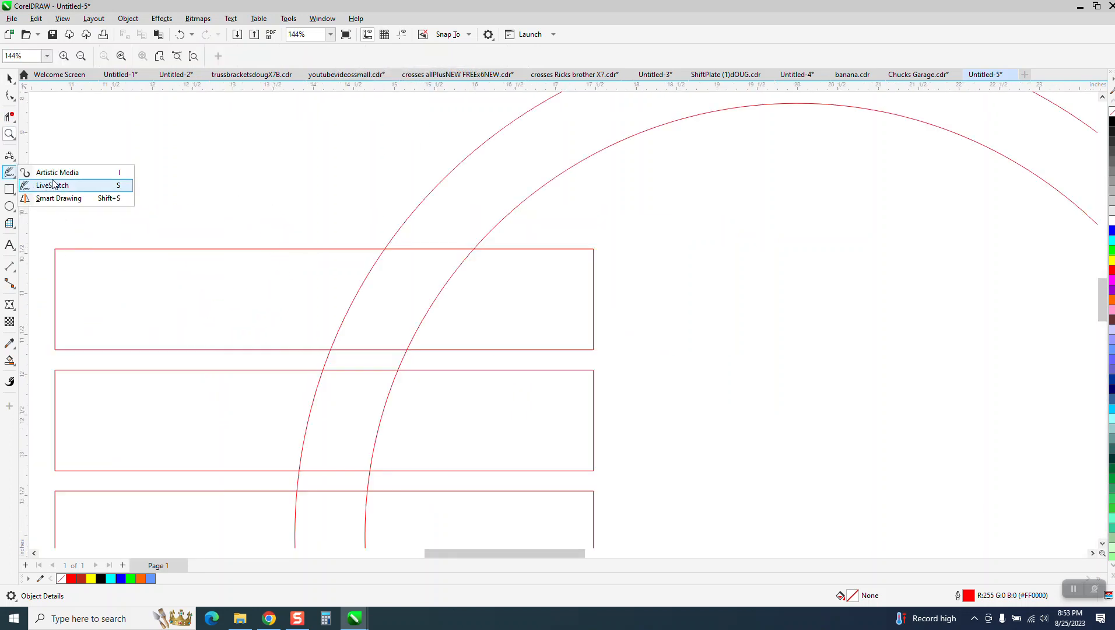
{"action": "left_click", "coordinate": [13, 158]}
{"action": "left_click", "coordinate": [48, 168]}
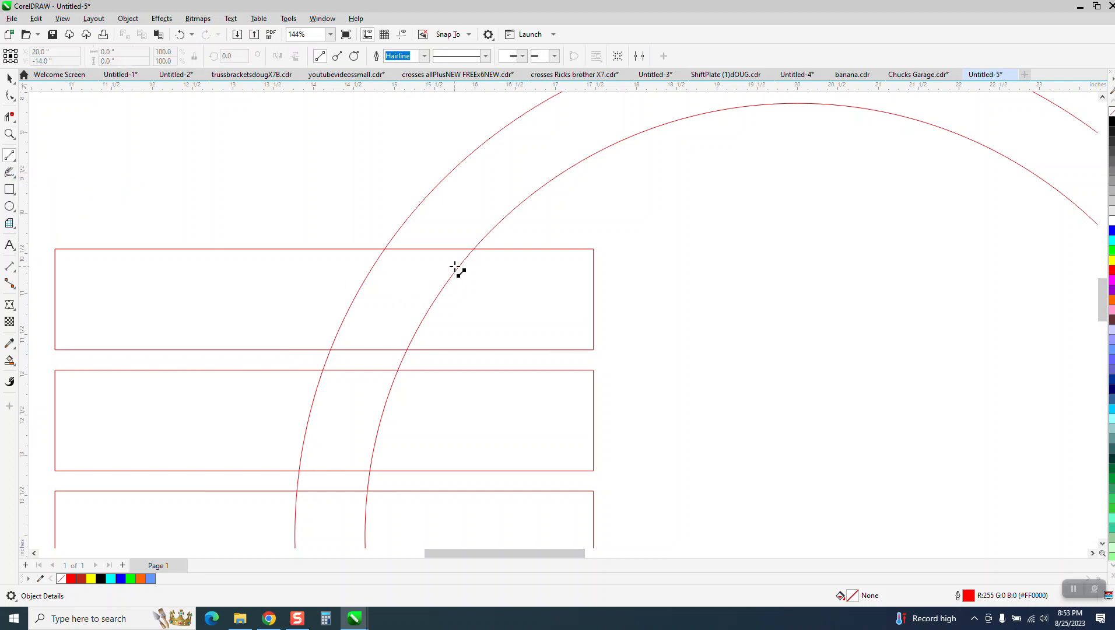
{"action": "left_click_drag", "start_coordinate": [491, 250], "coordinate": [367, 249]}
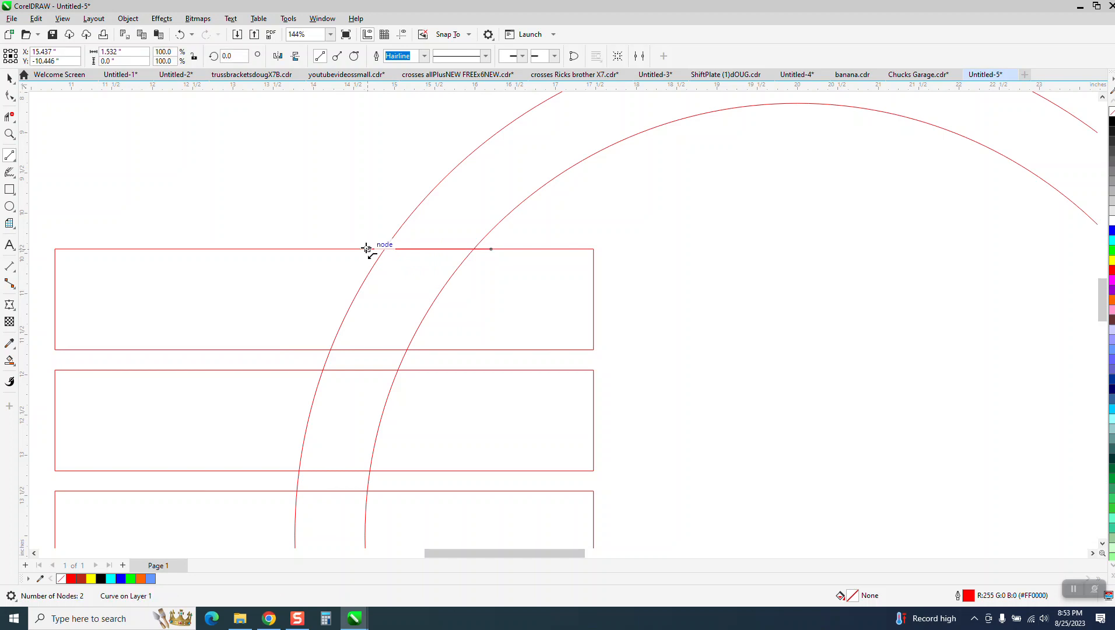
{"action": "key", "text": "Up"}
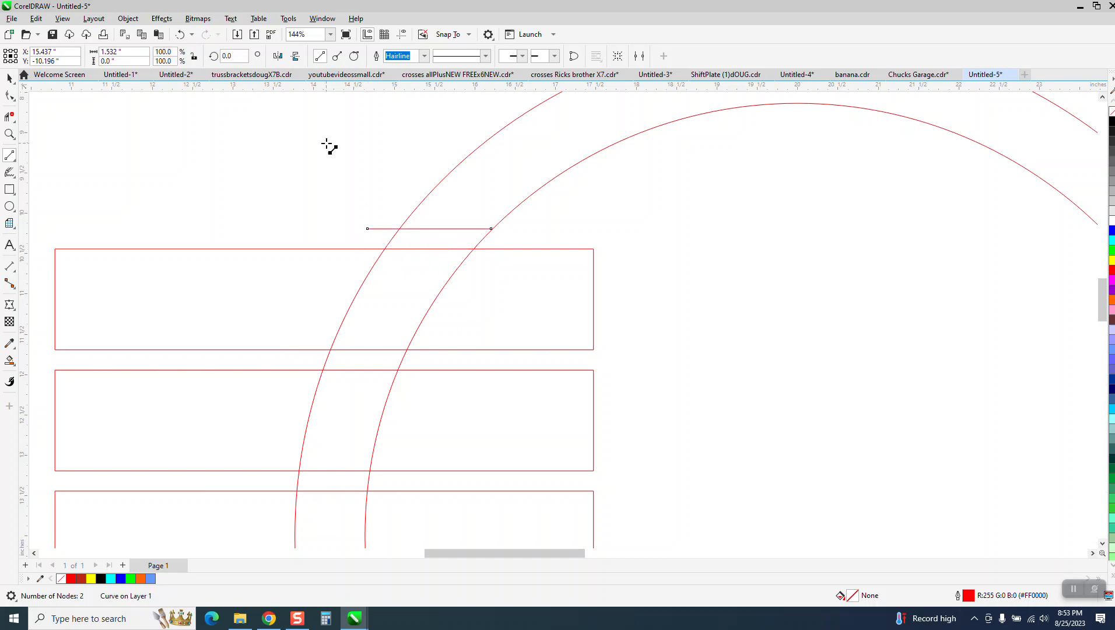
{"action": "left_click", "coordinate": [11, 94]}
{"action": "left_click_drag", "start_coordinate": [493, 228], "coordinate": [505, 230]}
{"action": "scroll", "coordinate": [333, 189], "scroll_direction": "down", "scroll_amount": 4}
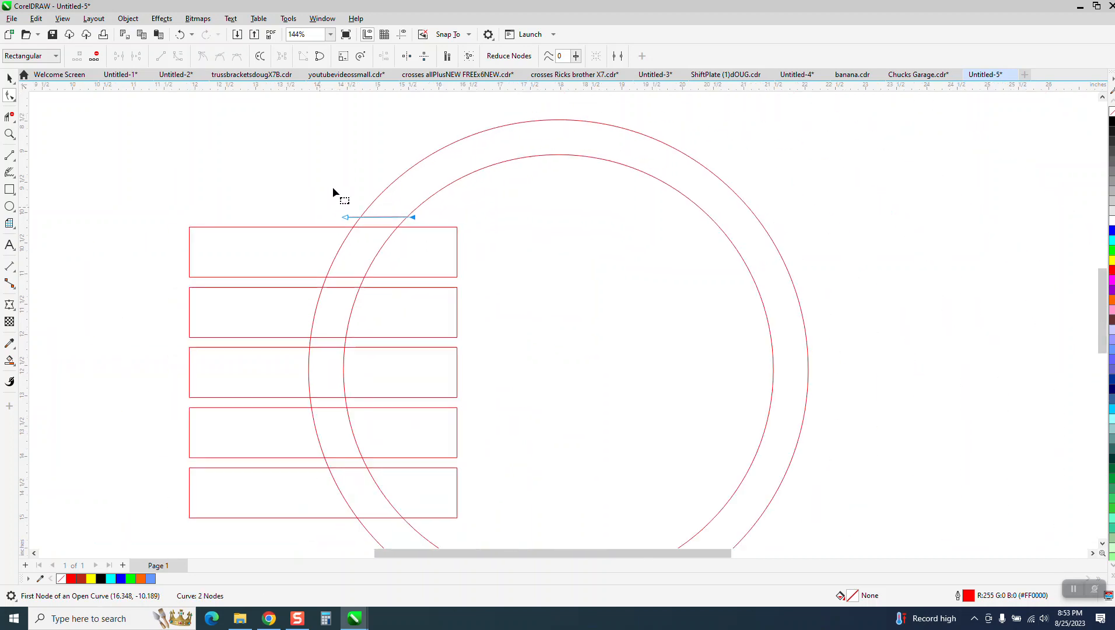
{"action": "left_click", "coordinate": [8, 79]}
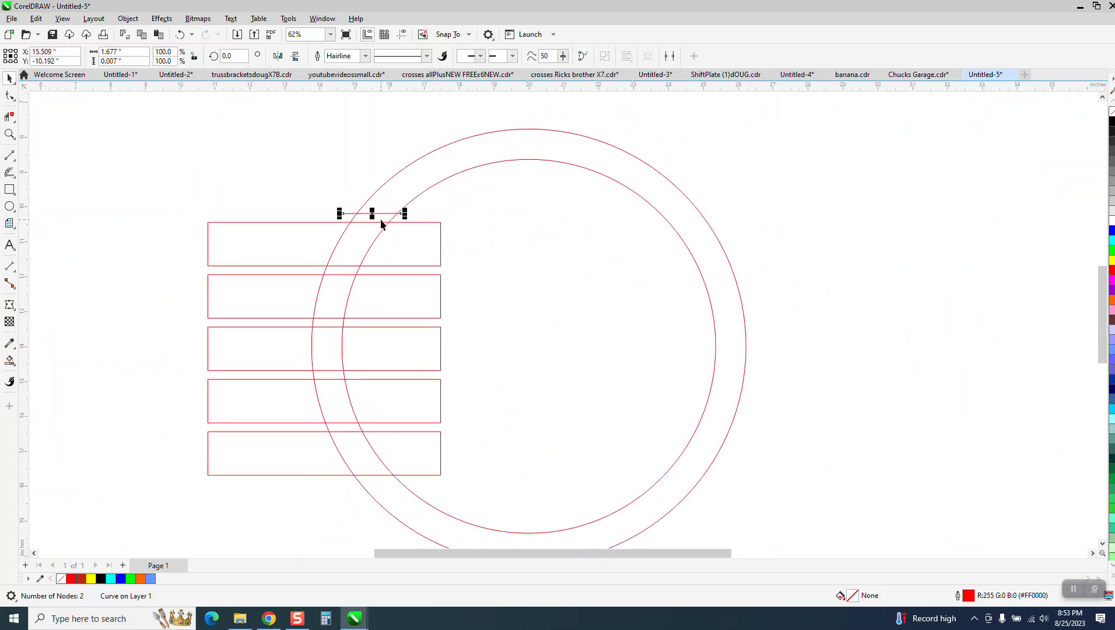
- Place a copy of the line at the bottom rectangle's edge
{"action": "left_click_drag", "start_coordinate": [373, 214], "coordinate": [377, 475]}
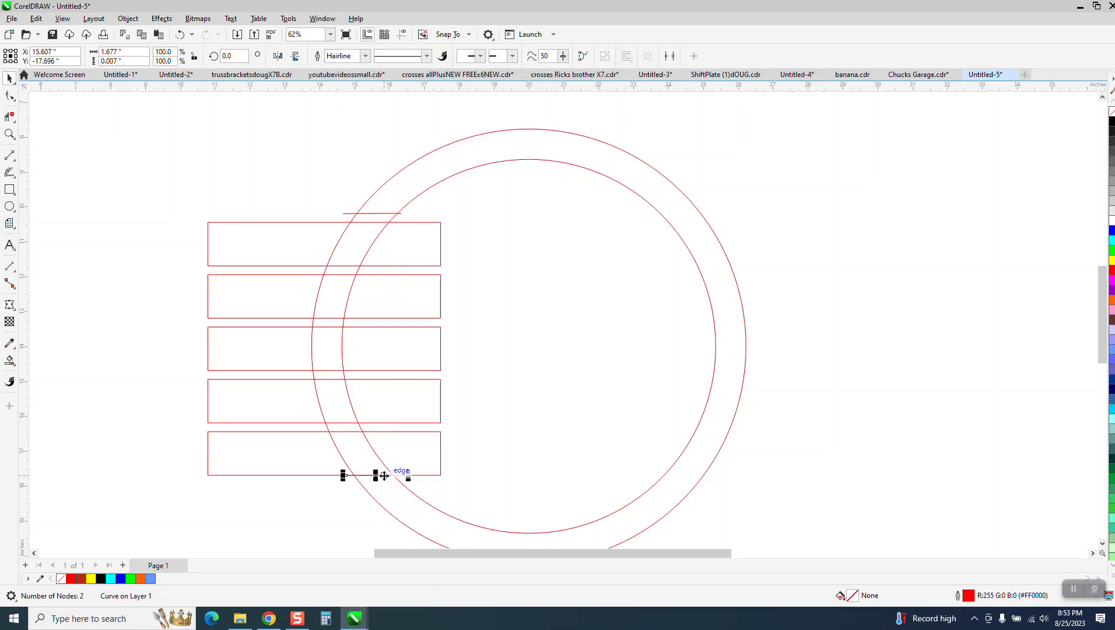
{"action": "scroll", "coordinate": [179, 435], "scroll_direction": "down", "scroll_amount": 1}
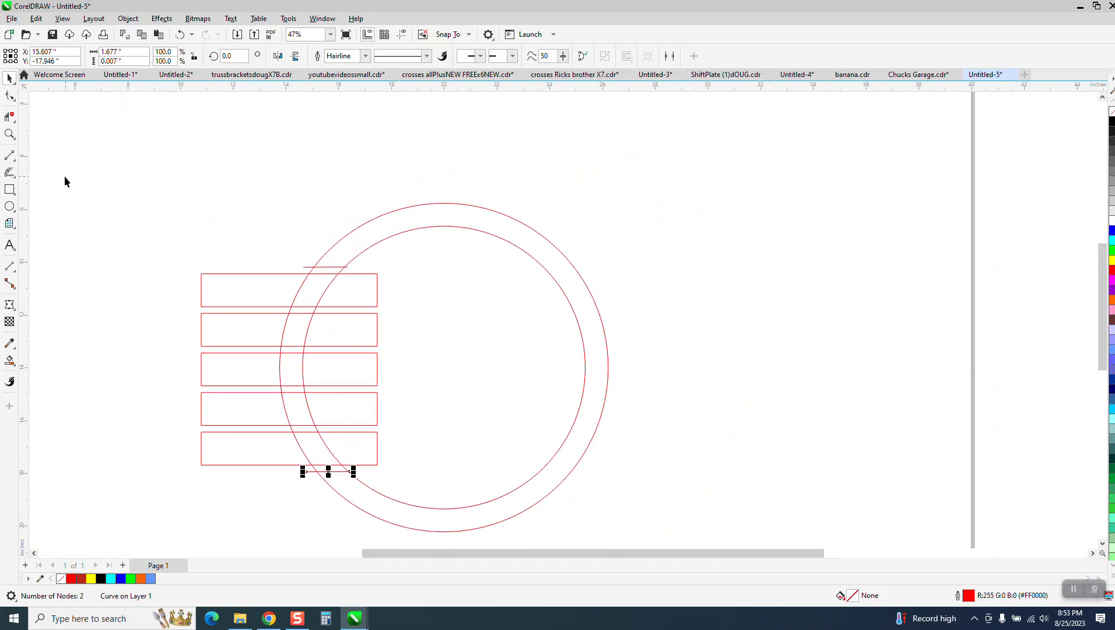
{"action": "scroll", "coordinate": [155, 175], "scroll_direction": "down", "scroll_amount": 3}
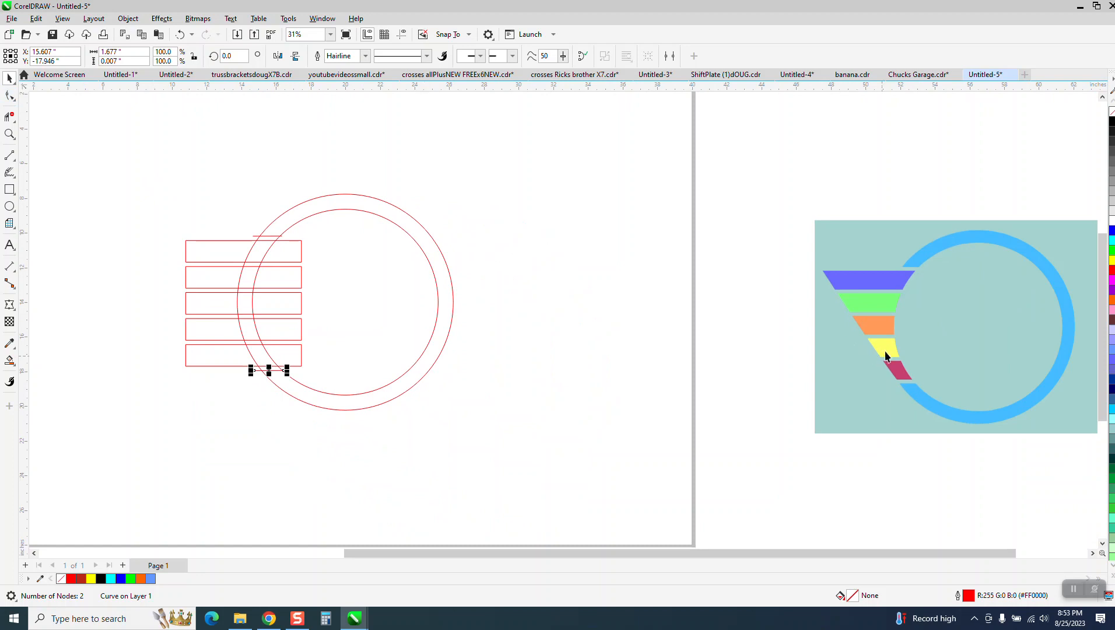
- Set the nudge distance to 20
{"action": "left_click_drag", "start_coordinate": [155, 172], "coordinate": [607, 450]}
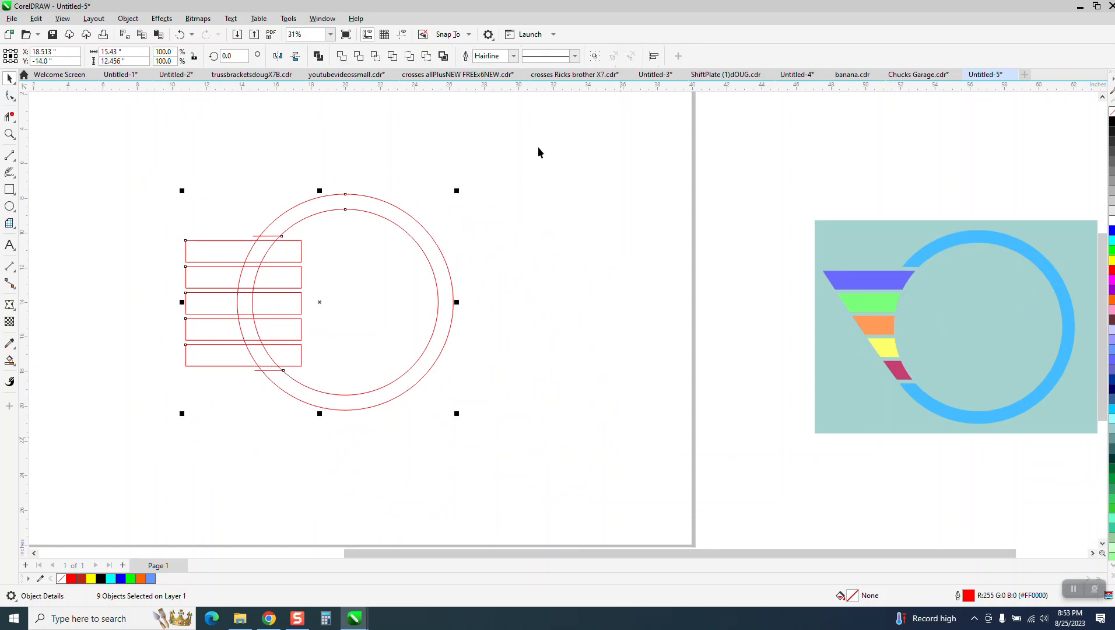
{"action": "left_click", "coordinate": [401, 128]}
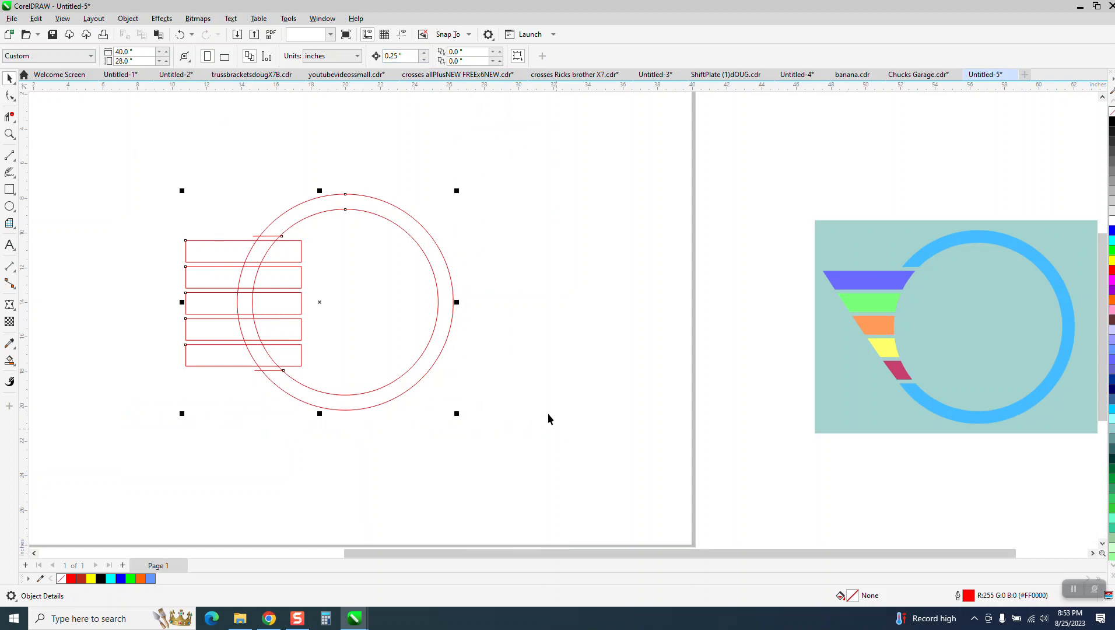
{"action": "left_click", "coordinate": [311, 151]}
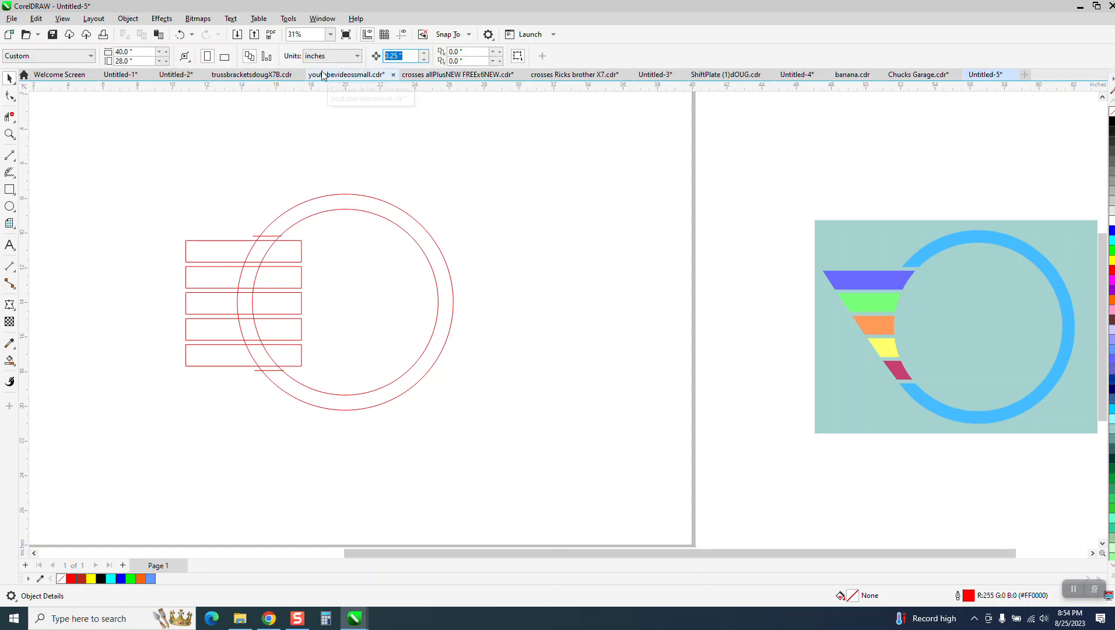
{"action": "type", "text": "20"}
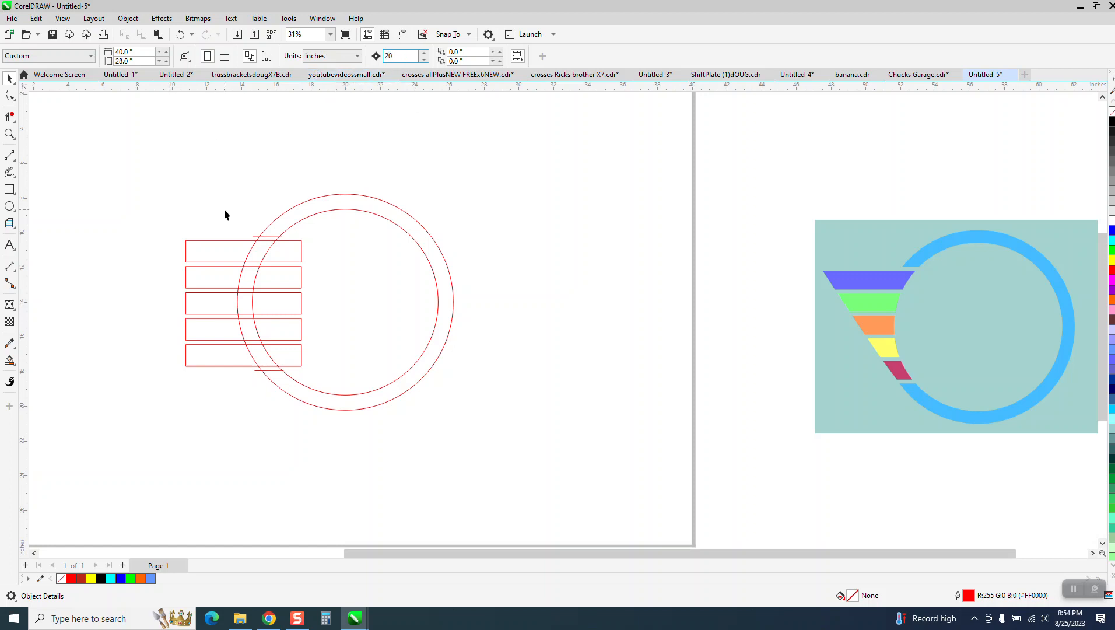
- Delete the outer circle's arcs inside the top, third, fourth and bottom rectangles
{"action": "left_click", "coordinate": [9, 116]}
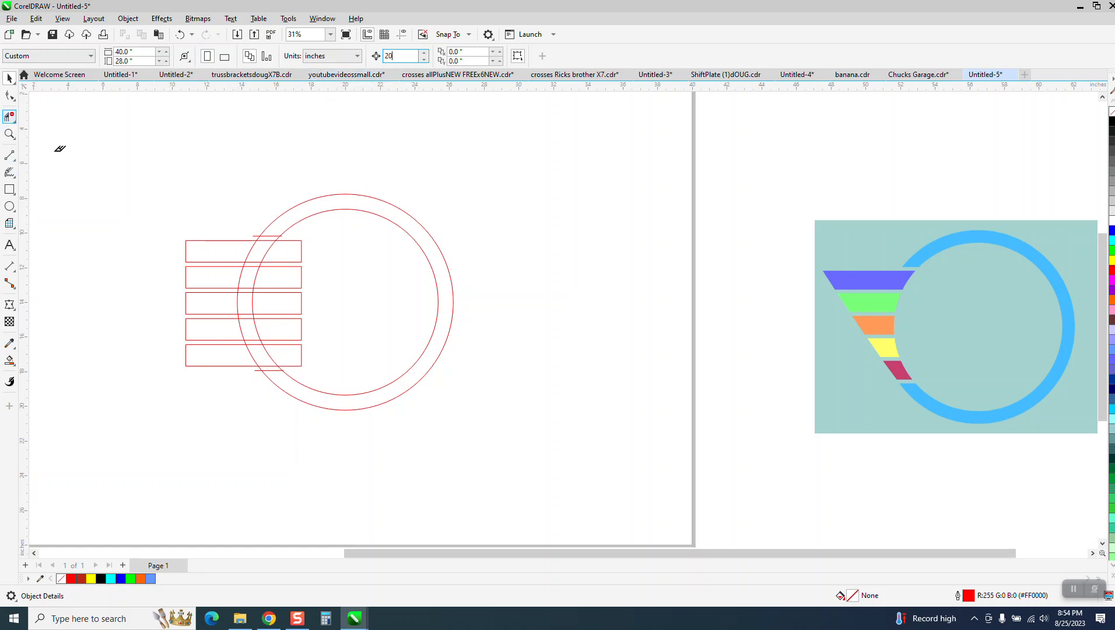
{"action": "left_click", "coordinate": [248, 251]}
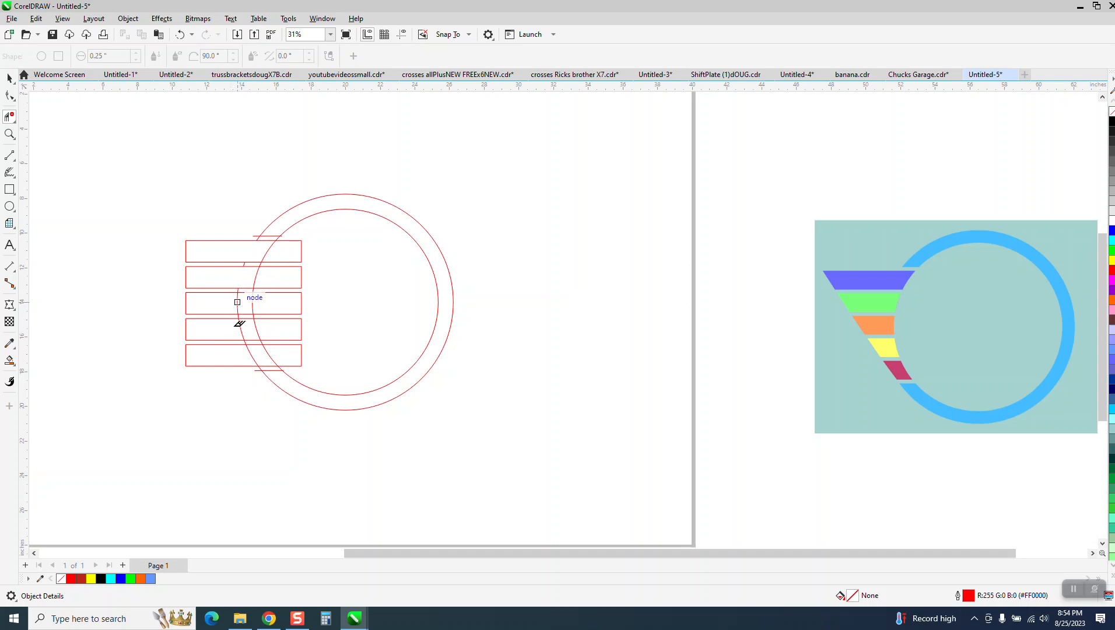
{"action": "left_click", "coordinate": [238, 300]}
{"action": "left_click", "coordinate": [239, 328]}
{"action": "left_click", "coordinate": [257, 350]}
- Zoom into the reference funnel and draw a two-point line along its slanted left edge
{"action": "left_click", "coordinate": [9, 134]}
{"action": "left_click_drag", "start_coordinate": [815, 267], "coordinate": [911, 389]}
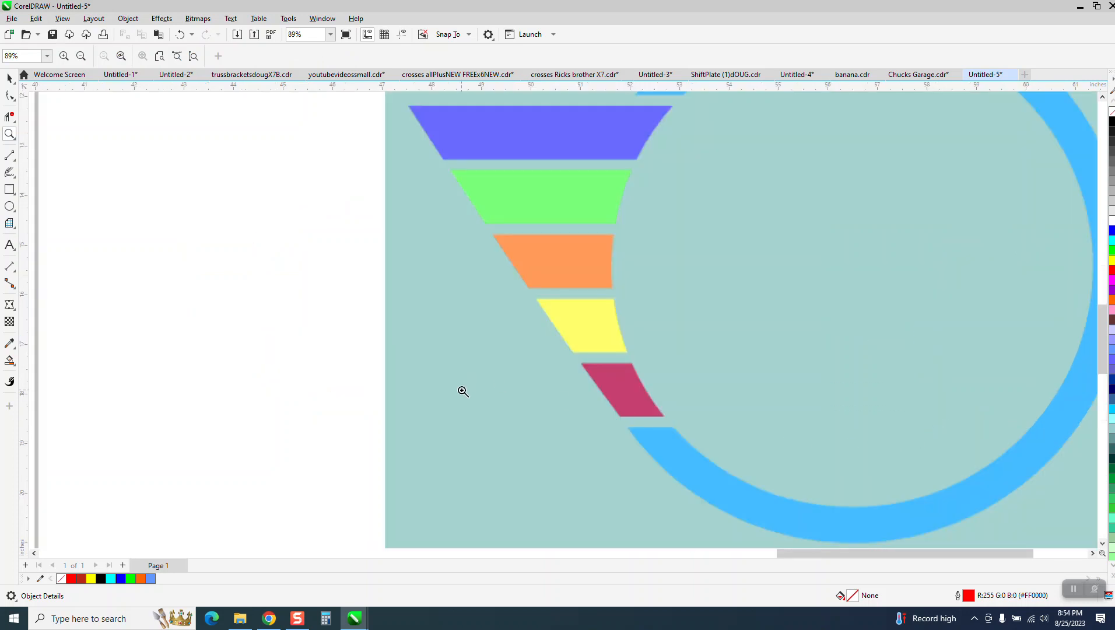
{"action": "scroll", "coordinate": [460, 391], "scroll_direction": "down", "scroll_amount": 1}
{"action": "left_click", "coordinate": [14, 177]}
{"action": "left_click", "coordinate": [10, 156]}
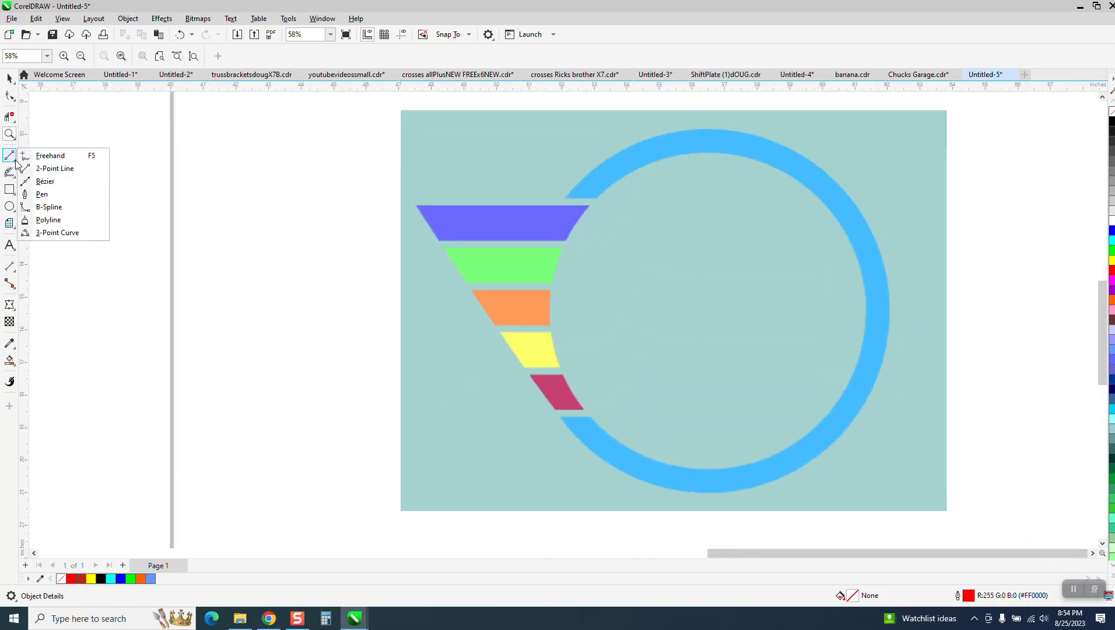
{"action": "left_click", "coordinate": [52, 168]}
{"action": "left_click_drag", "start_coordinate": [562, 416], "coordinate": [418, 207]}
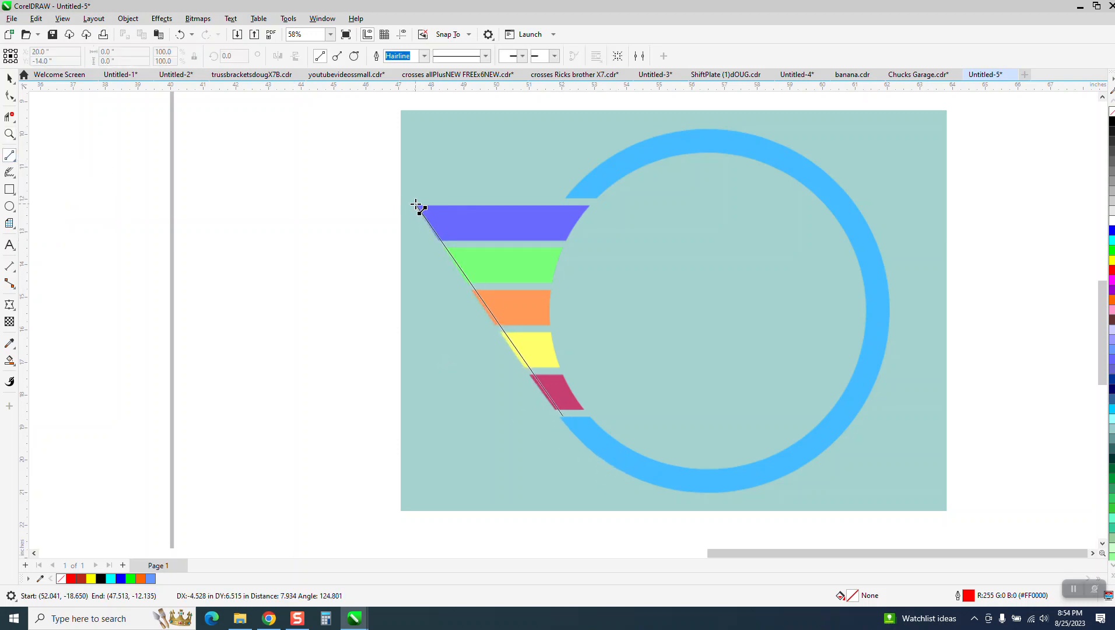
{"action": "left_click_drag", "start_coordinate": [415, 203], "coordinate": [416, 204]}
{"action": "scroll", "coordinate": [418, 207], "scroll_direction": "down", "scroll_amount": 3}
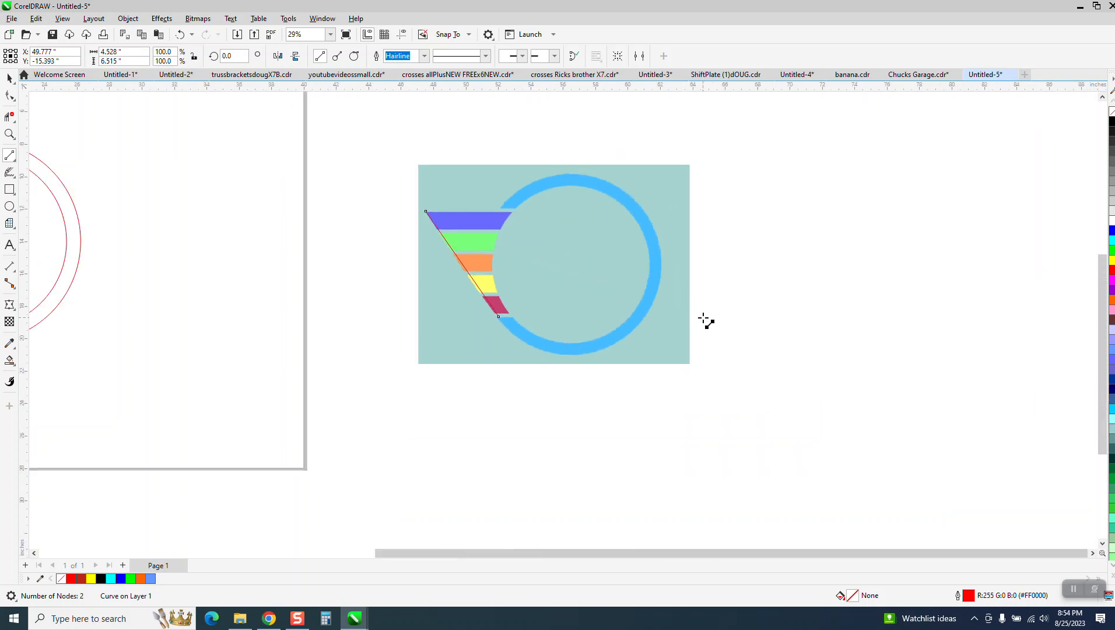
{"action": "scroll", "coordinate": [565, 320], "scroll_direction": "down", "scroll_amount": 2}
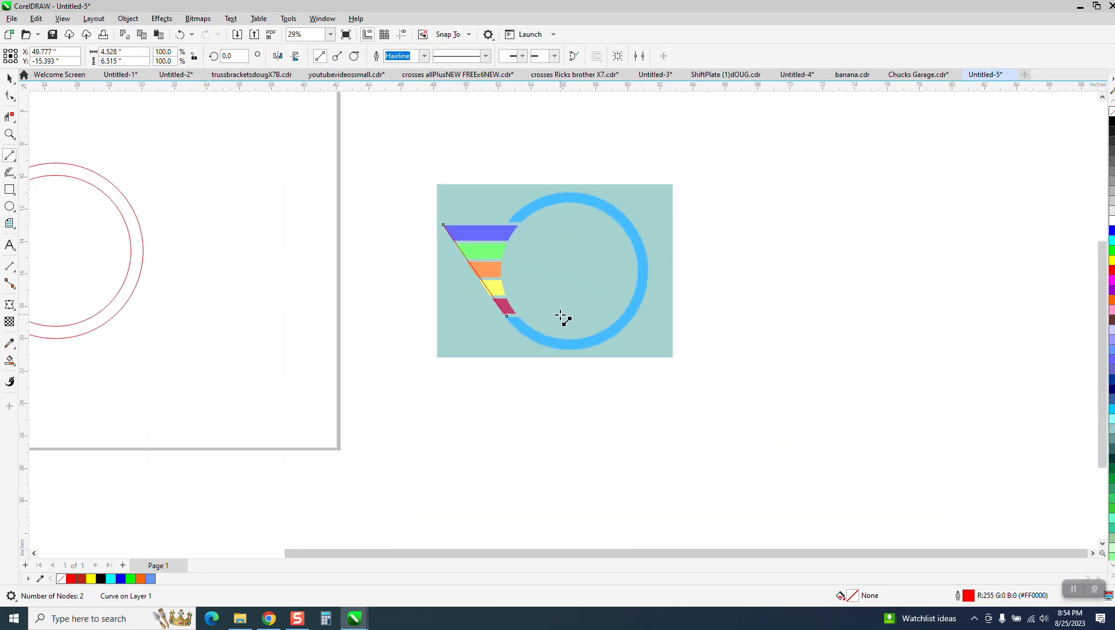
{"action": "left_click", "coordinate": [9, 135]}
{"action": "left_click_drag", "start_coordinate": [393, 210], "coordinate": [633, 380]}
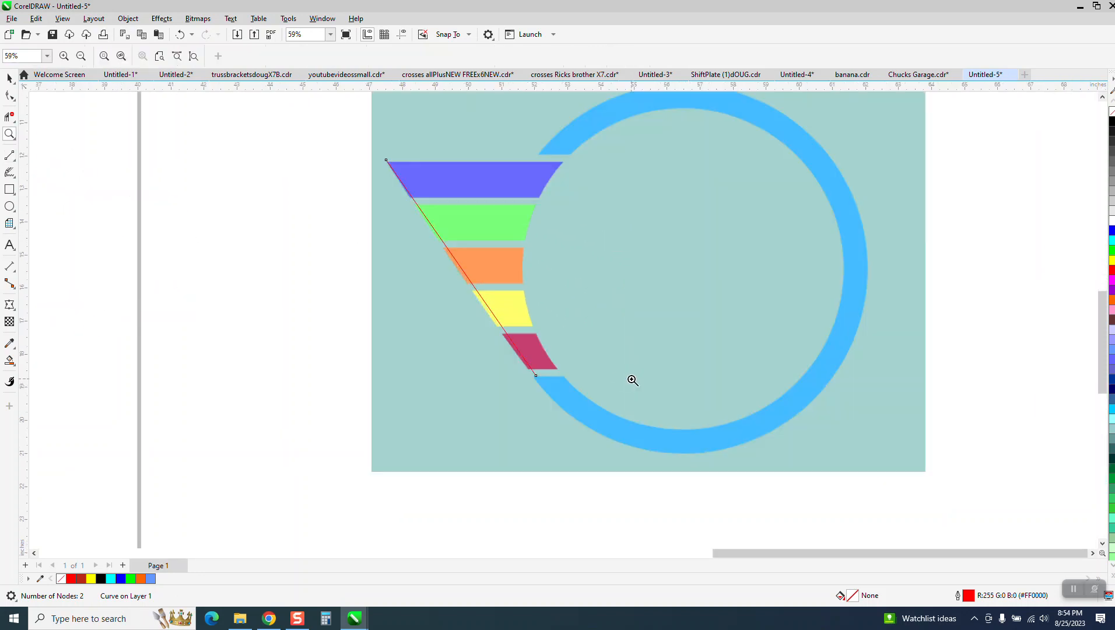
{"action": "scroll", "coordinate": [596, 377], "scroll_direction": "down", "scroll_amount": 6}
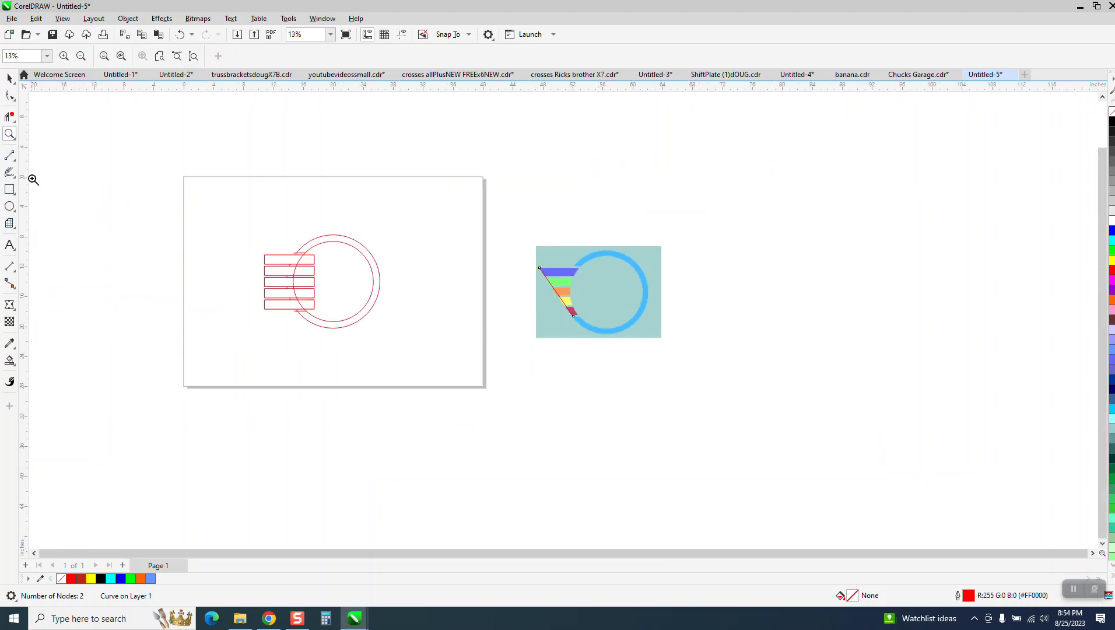
- Draw a gently bent 3-point curve from the top rectangle's left corner down across the bars
{"action": "left_click_drag", "start_coordinate": [233, 224], "coordinate": [451, 377]}
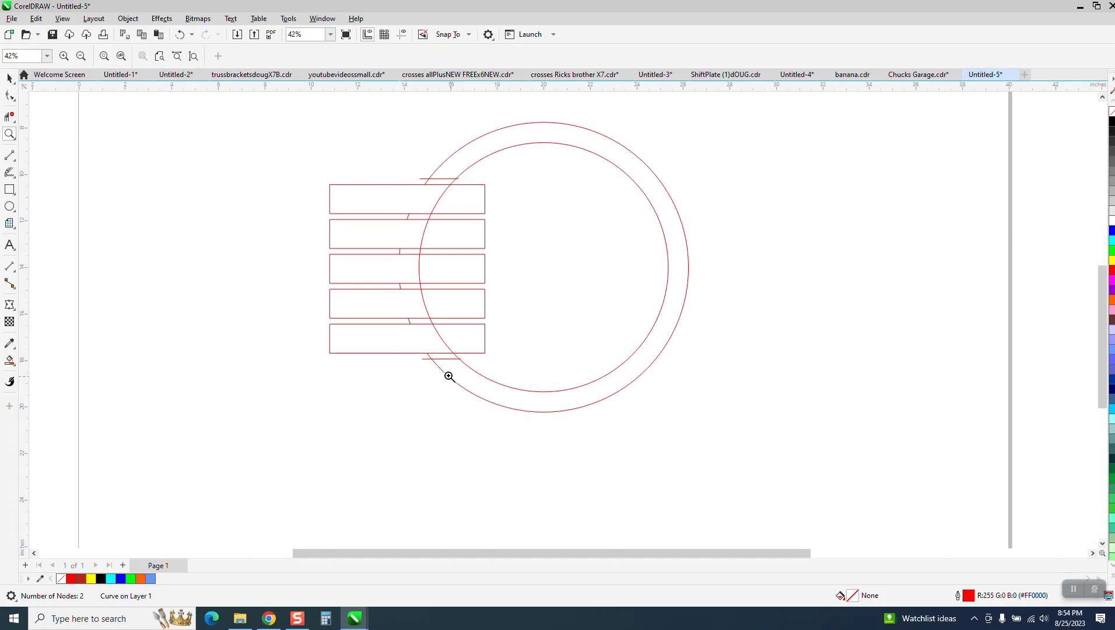
{"action": "left_click", "coordinate": [10, 157]}
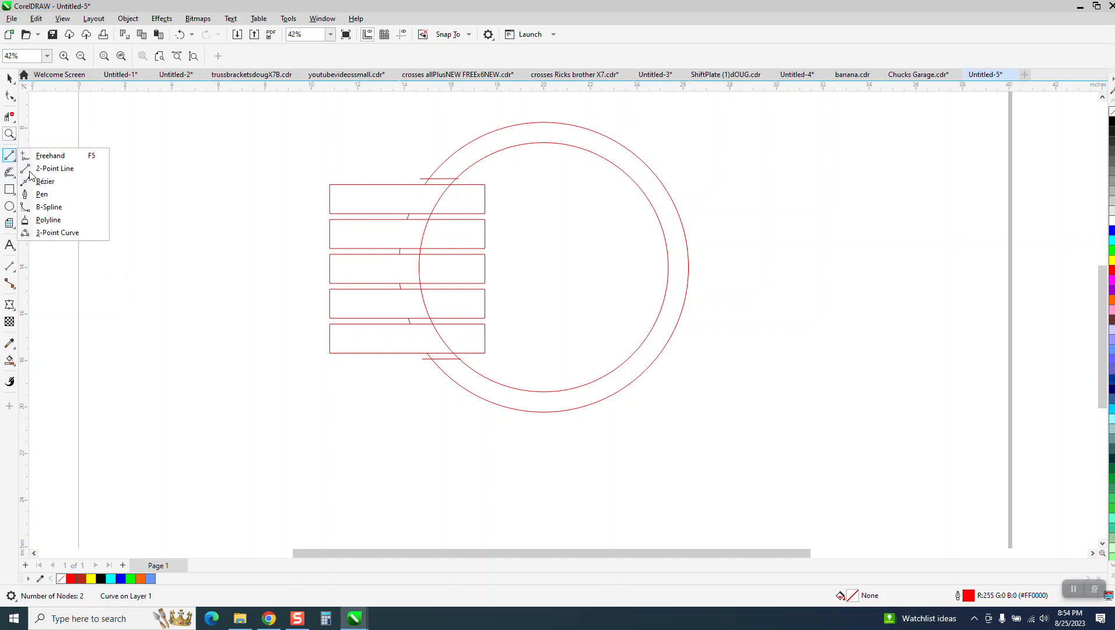
{"action": "left_click", "coordinate": [47, 233]}
{"action": "left_click_drag", "start_coordinate": [433, 359], "coordinate": [337, 185]}
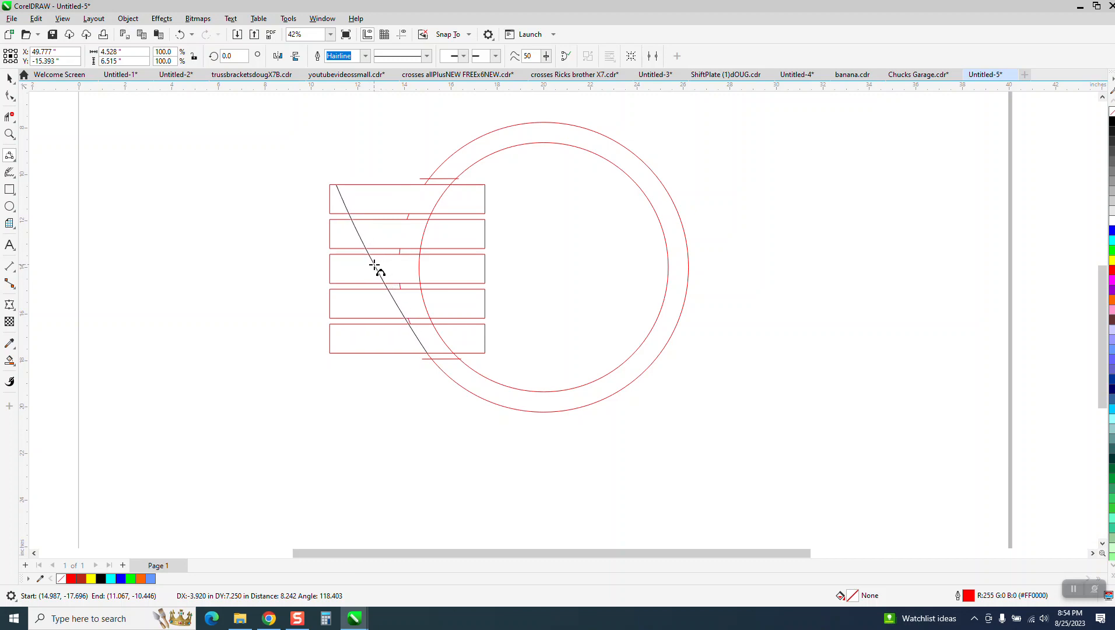
{"action": "left_click", "coordinate": [375, 265]}
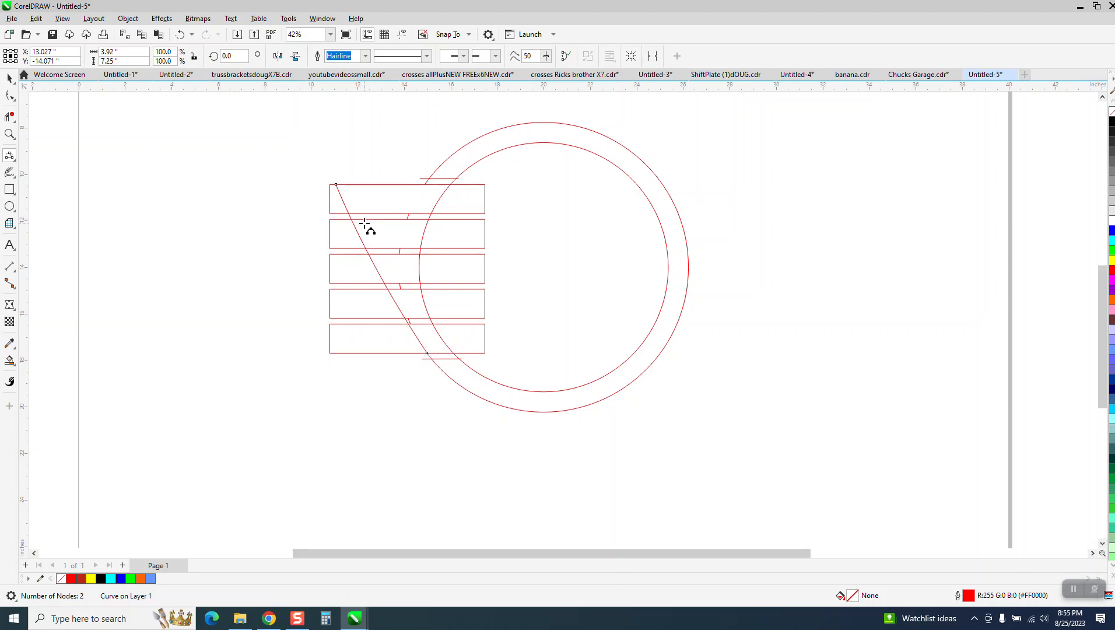
{"action": "left_click", "coordinate": [9, 78]}
{"action": "scroll", "coordinate": [166, 312], "scroll_direction": "down", "scroll_amount": 3}
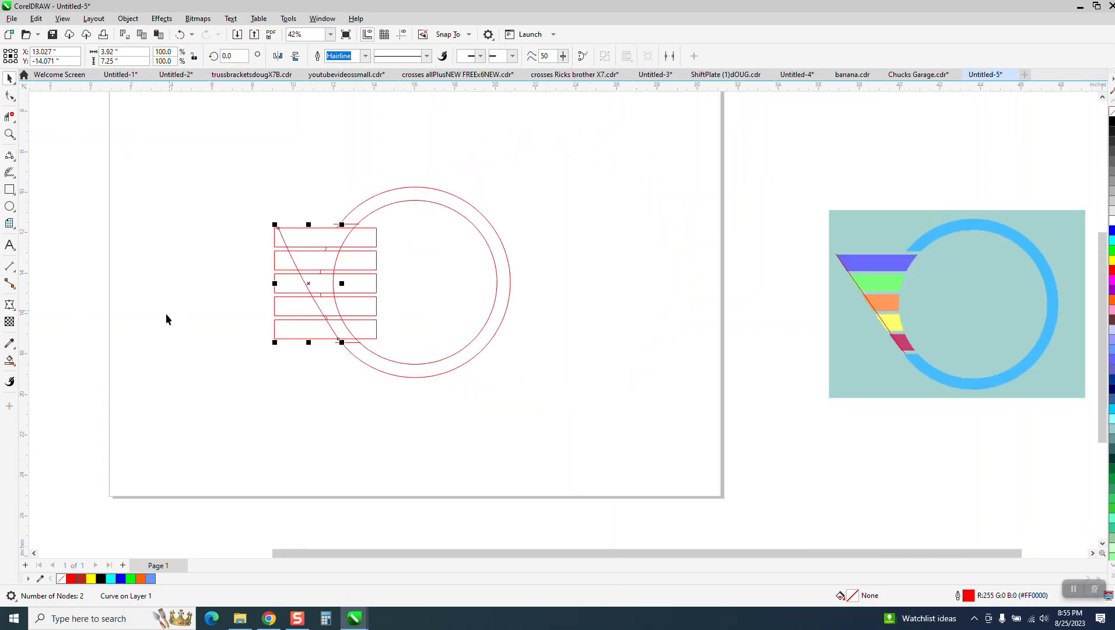
{"action": "left_click", "coordinate": [9, 361]}
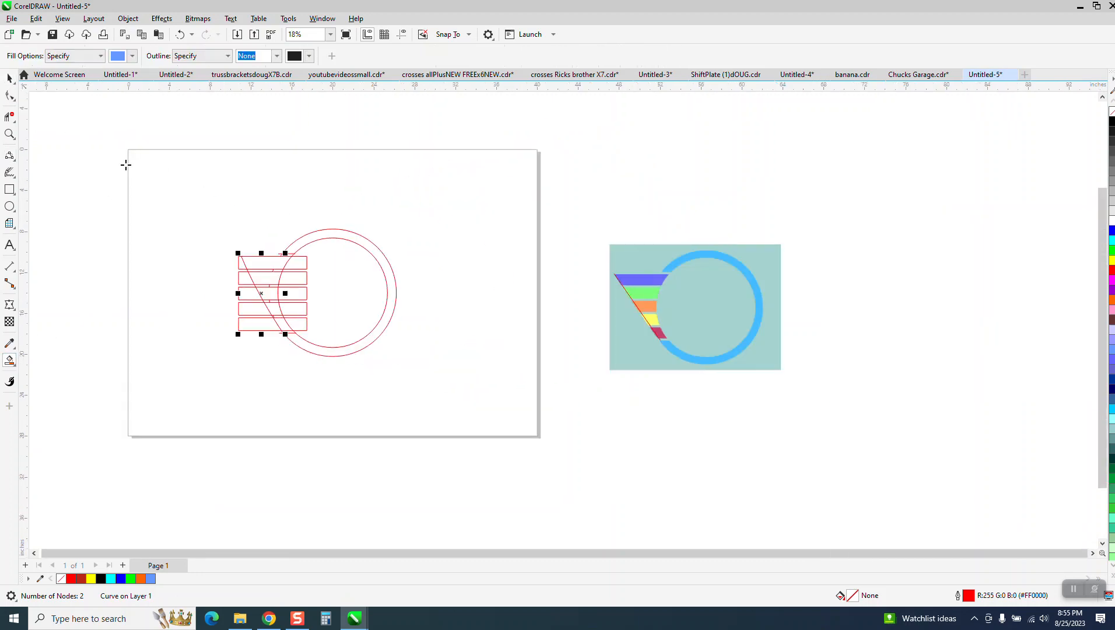
- Smart-fill the ring between the two circles with black and nudge it 20 in right
{"action": "left_click", "coordinate": [133, 56]}
{"action": "left_click", "coordinate": [123, 96]}
{"action": "left_click", "coordinate": [397, 214]}
{"action": "left_click", "coordinate": [374, 245]}
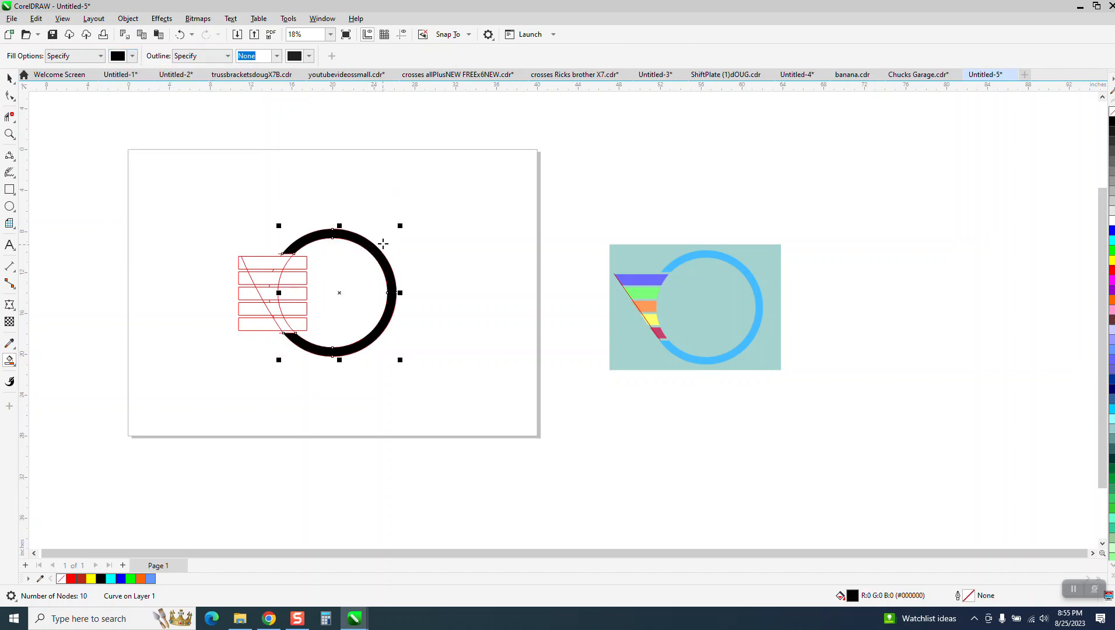
{"action": "key", "text": "Right"}
- Create black-filled pieces for all five bars and nudge each beside the ring
{"action": "left_click", "coordinate": [275, 265]}
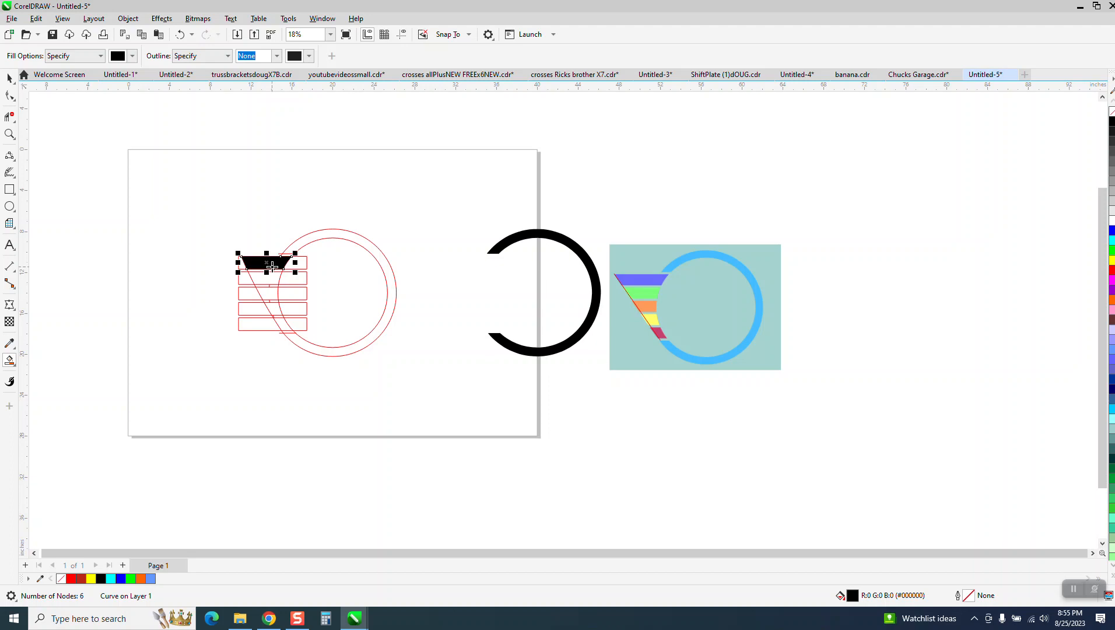
{"action": "key", "text": "Right"}
{"action": "left_click", "coordinate": [272, 280]}
{"action": "key", "text": "Right"}
{"action": "left_click", "coordinate": [274, 295]}
{"action": "key", "text": "Right"}
{"action": "left_click", "coordinate": [272, 309]}
{"action": "key", "text": "Right"}
{"action": "left_click", "coordinate": [281, 322]}
{"action": "key", "text": "Right"}
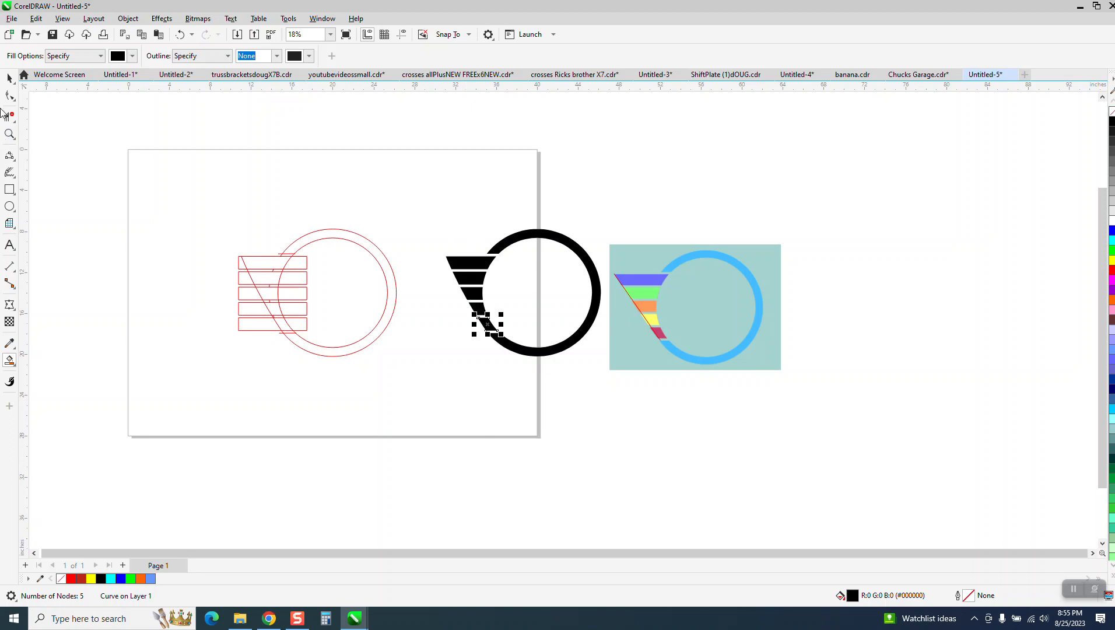
- Move the reference image far right and delete the stray red diagonal line
{"action": "left_click_drag", "start_coordinate": [634, 250], "coordinate": [909, 214]}
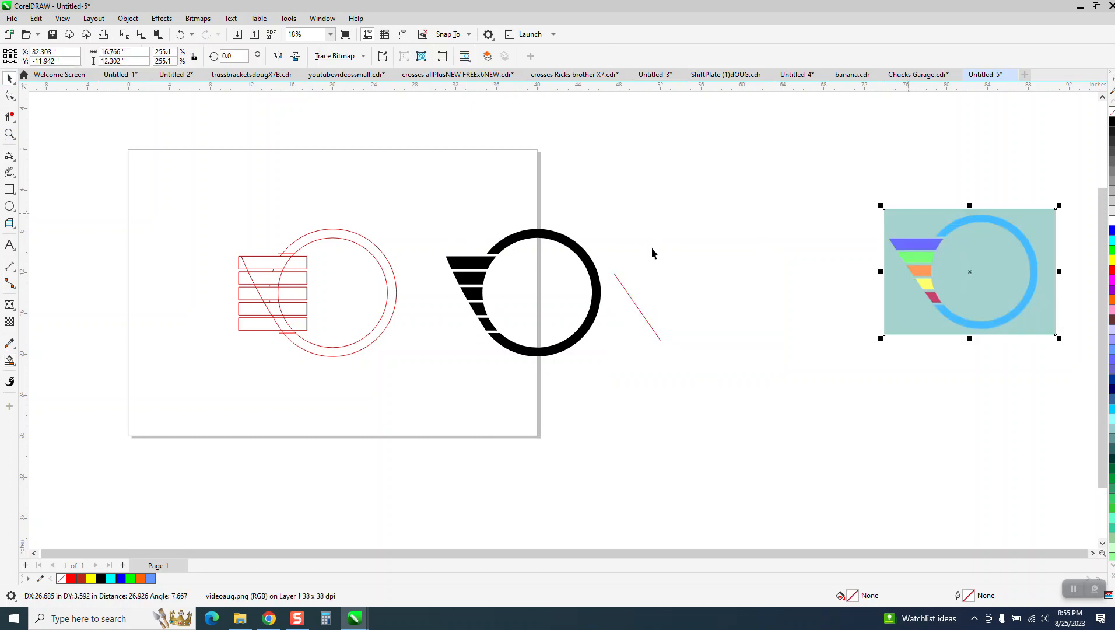
{"action": "left_click", "coordinate": [545, 199]}
{"action": "left_click_drag", "start_coordinate": [629, 298], "coordinate": [801, 290]}
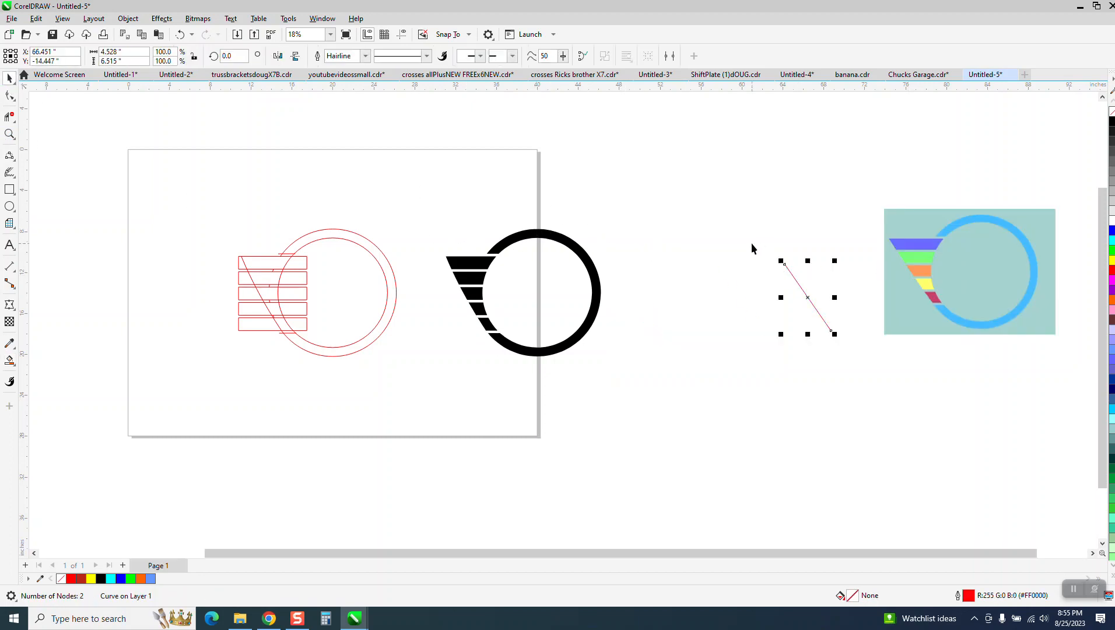
{"action": "key", "text": "Delete"}
{"action": "left_click", "coordinate": [9, 134]}
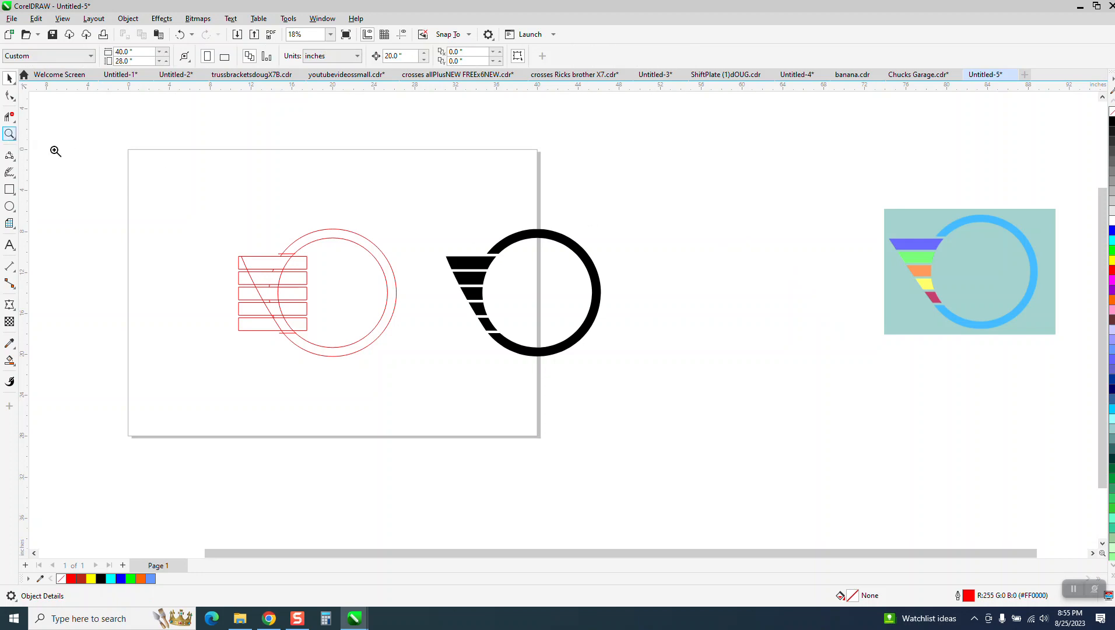
- Fill the lowest bar light grey and the second-from-bottom bar mid grey
{"action": "left_click", "coordinate": [630, 304]}
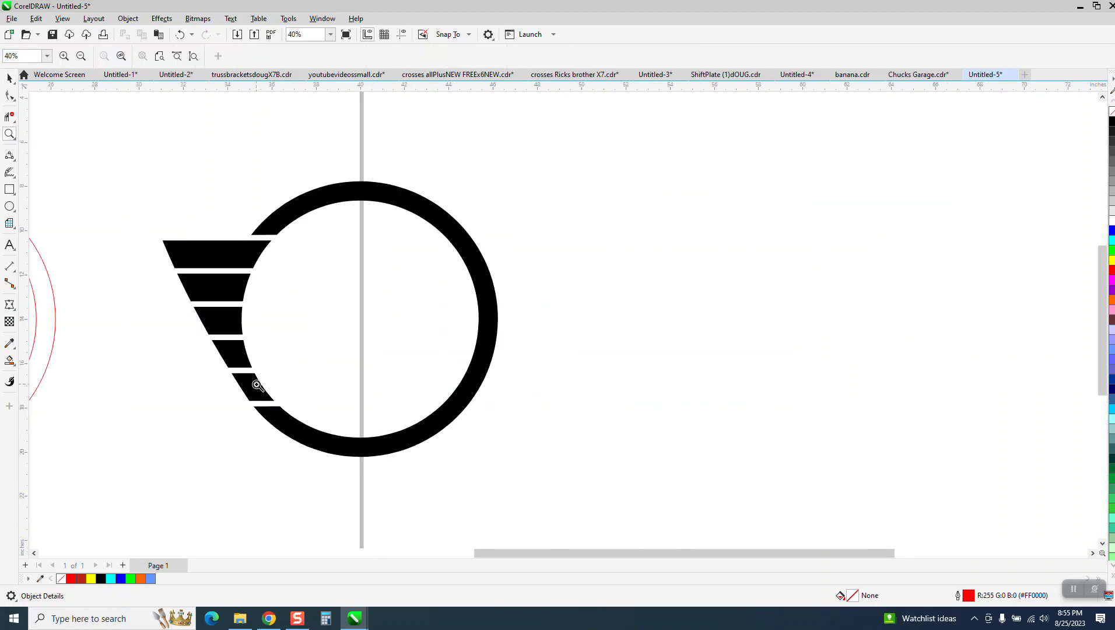
{"action": "left_click", "coordinate": [10, 79]}
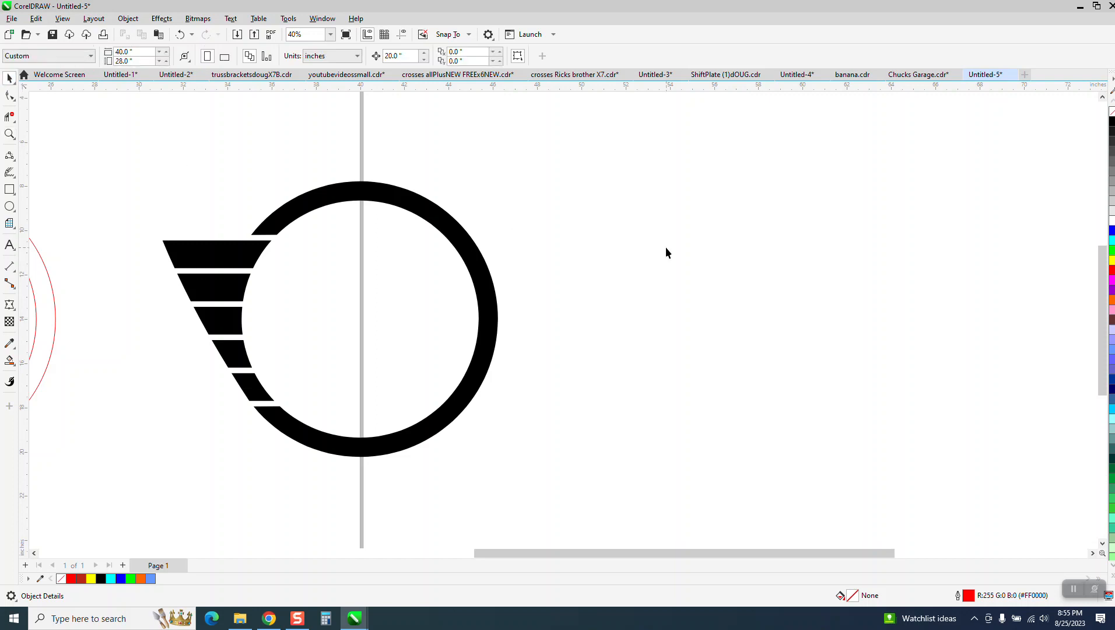
{"action": "left_click", "coordinate": [260, 388]}
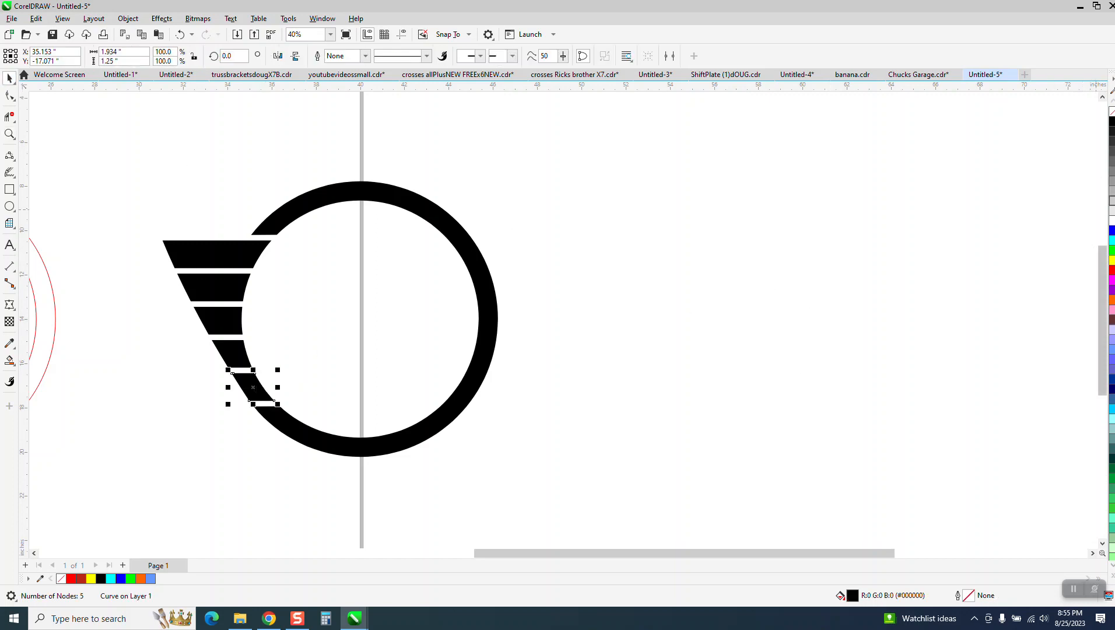
{"action": "left_click", "coordinate": [1111, 202]}
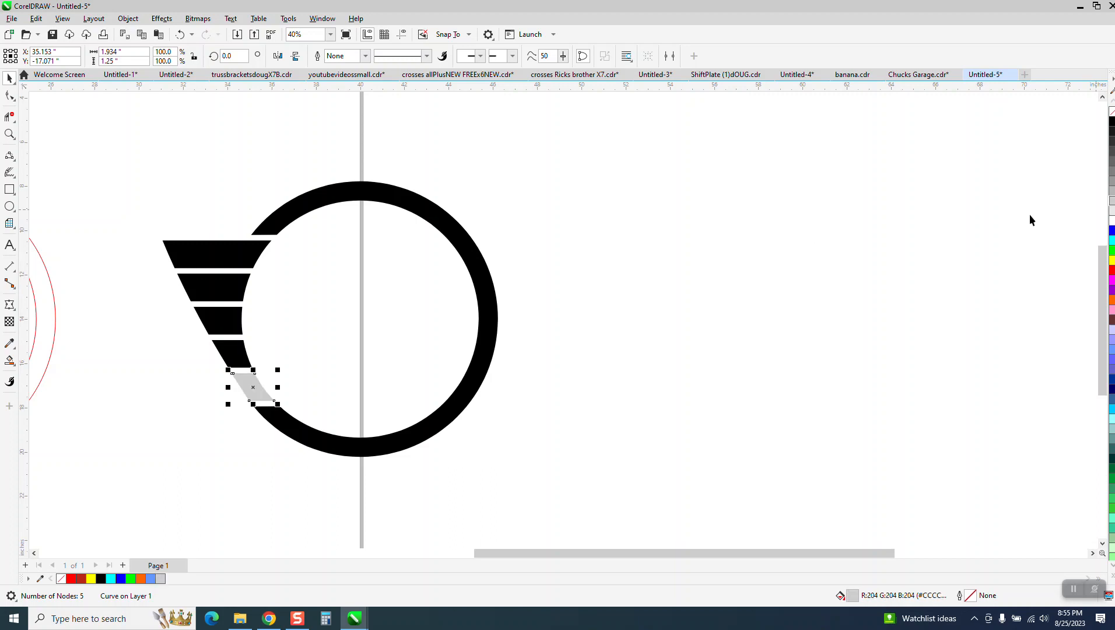
{"action": "left_click", "coordinate": [235, 359]}
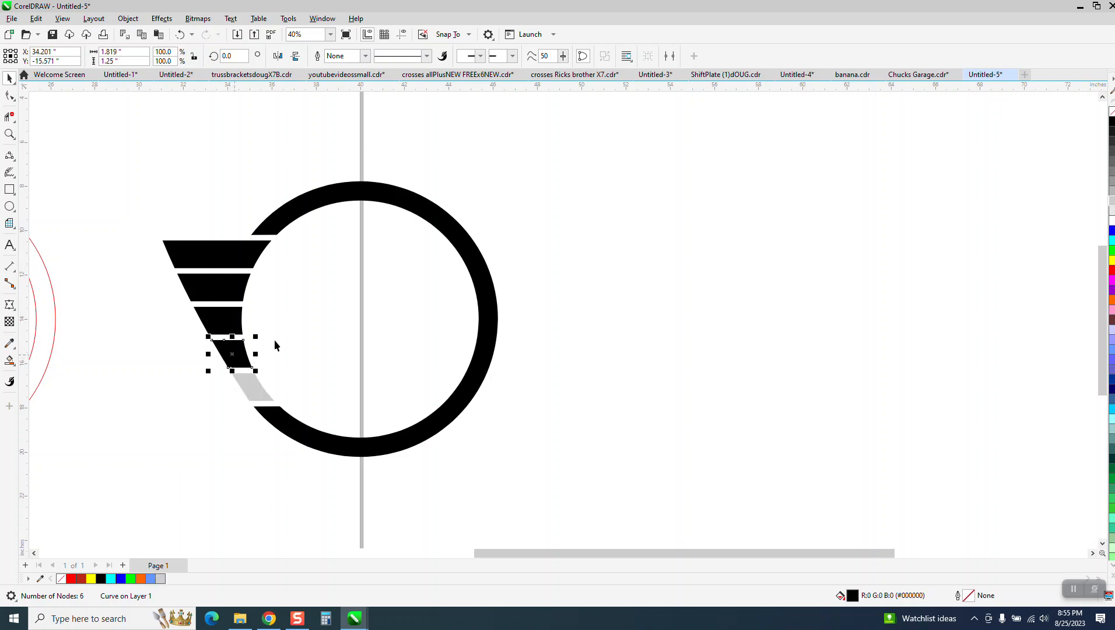
{"action": "left_click", "coordinate": [1111, 186]}
- Fill the middle bar dark grey and the second-from-top bar near-black grey
{"action": "left_click", "coordinate": [224, 311]}
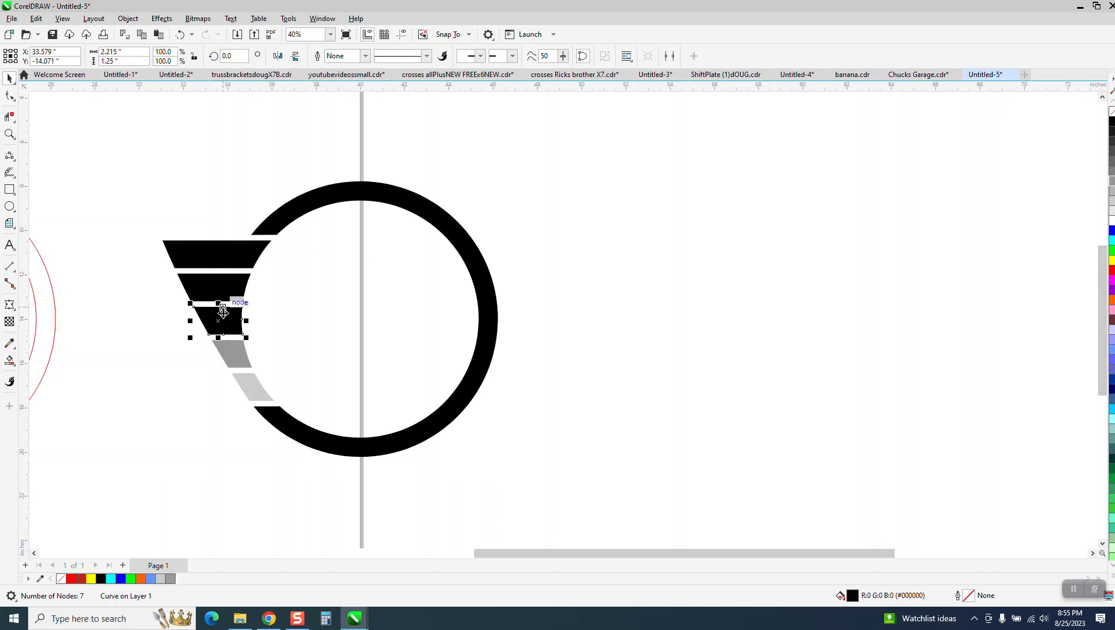
{"action": "left_click", "coordinate": [1112, 160]}
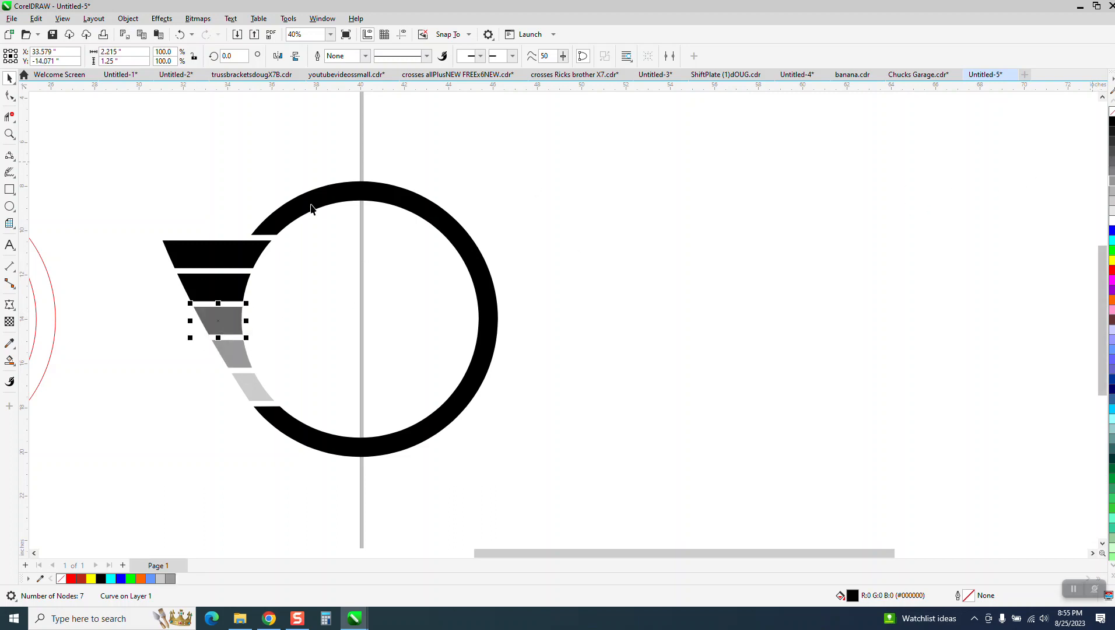
{"action": "left_click", "coordinate": [233, 282]}
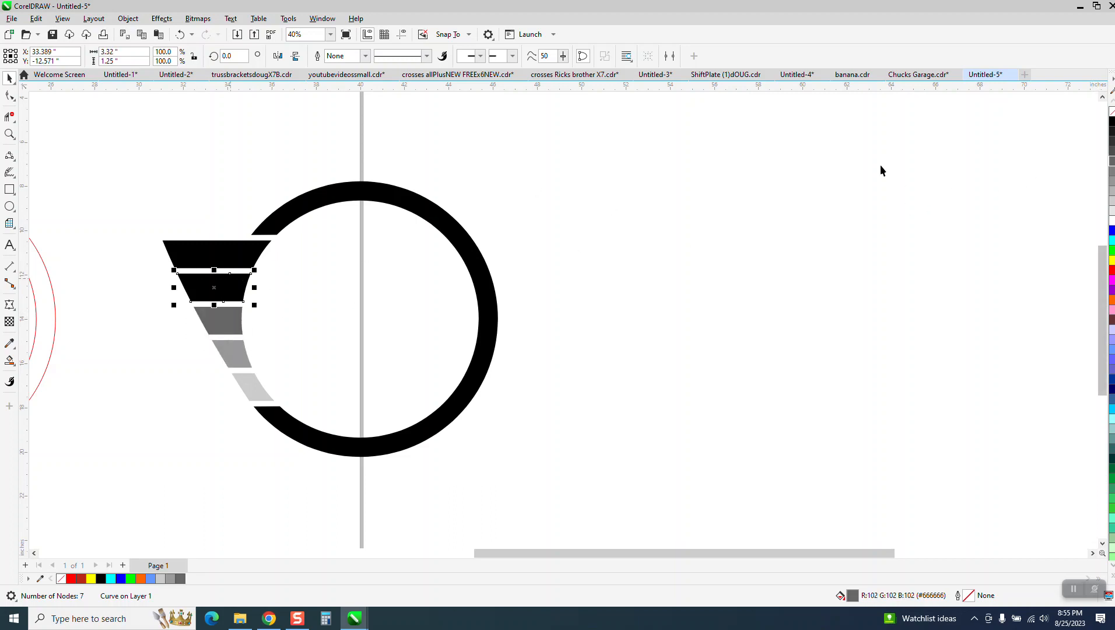
{"action": "left_click", "coordinate": [1112, 131]}
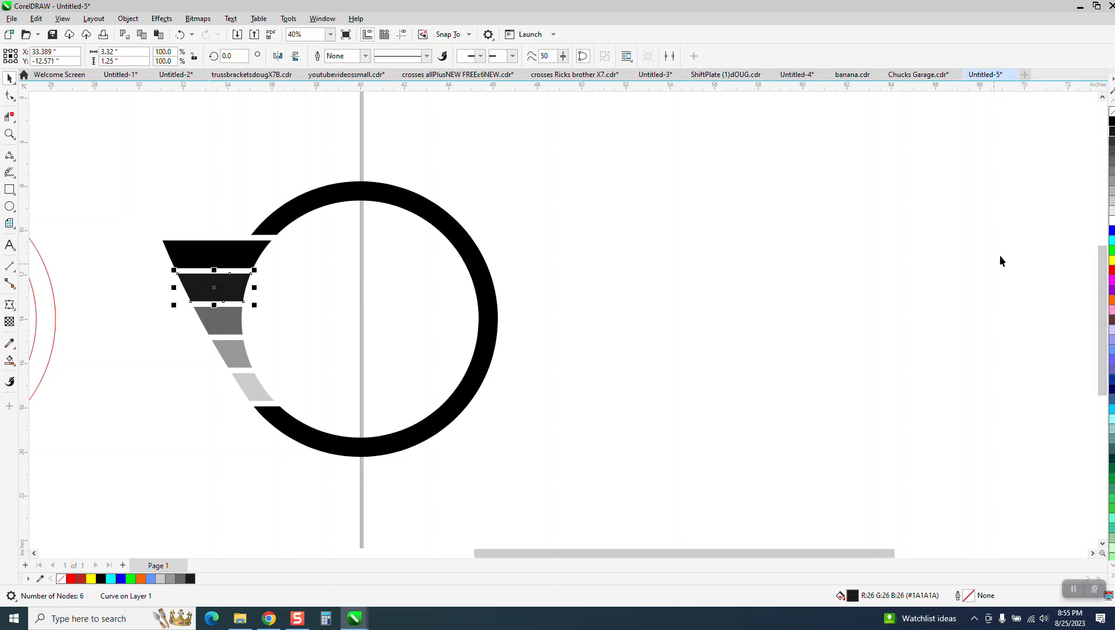
{"action": "left_click", "coordinate": [9, 134]}
{"action": "left_click_drag", "start_coordinate": [175, 215], "coordinate": [461, 465]}
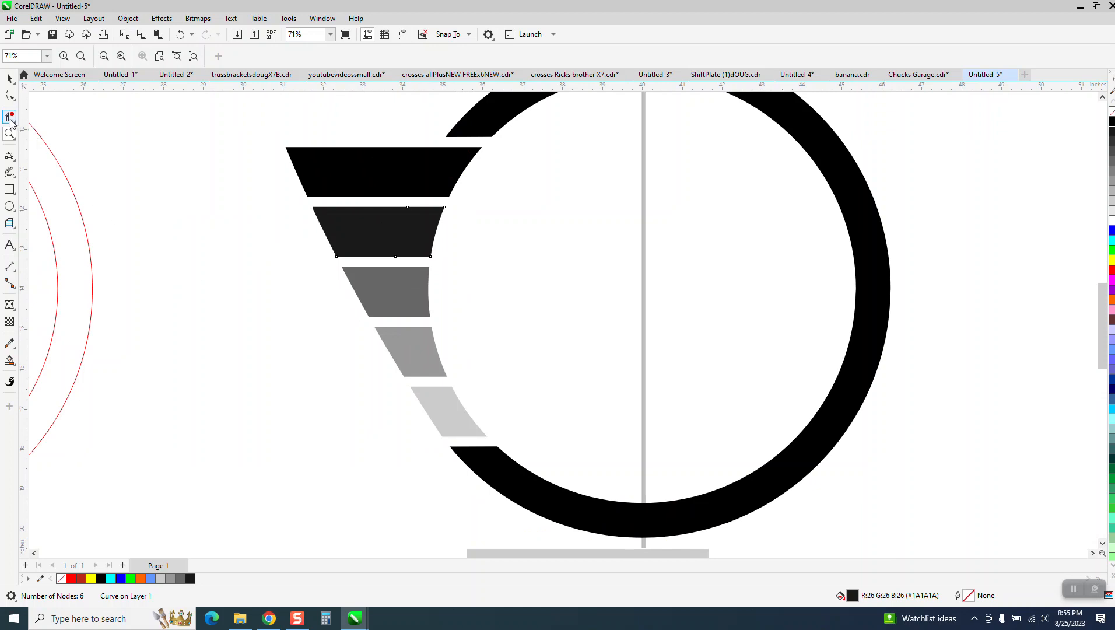
- Undo the two upper bar colour changes and select all five bars
{"action": "left_click", "coordinate": [9, 77]}
{"action": "scroll", "coordinate": [212, 252], "scroll_direction": "down", "scroll_amount": 4}
{"action": "scroll", "coordinate": [434, 267], "scroll_direction": "down", "scroll_amount": 1}
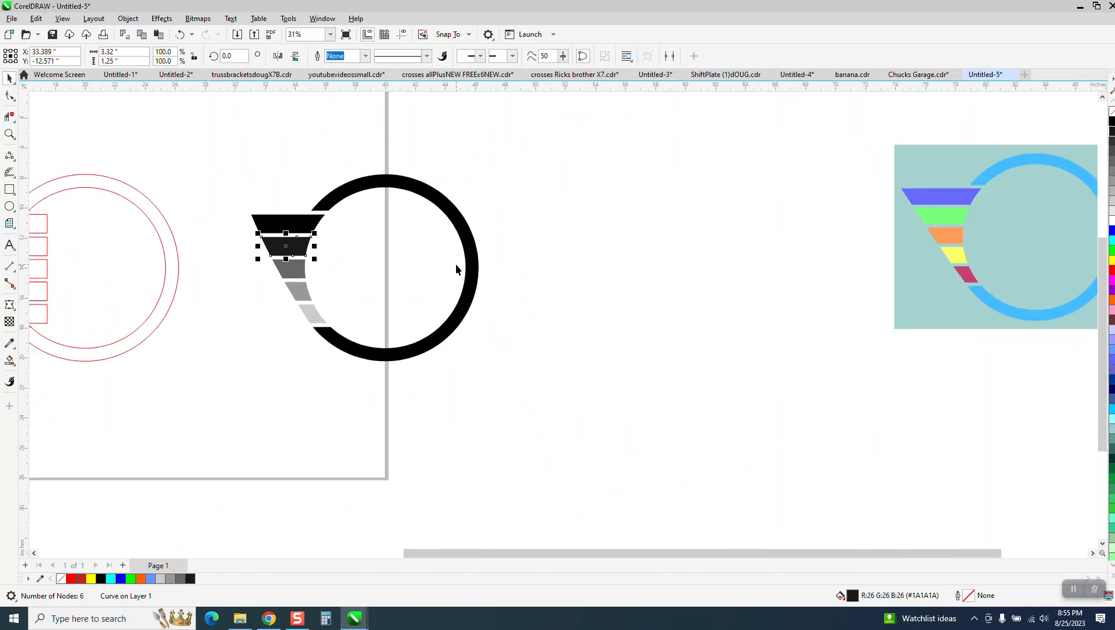
{"action": "left_click", "coordinate": [9, 190]}
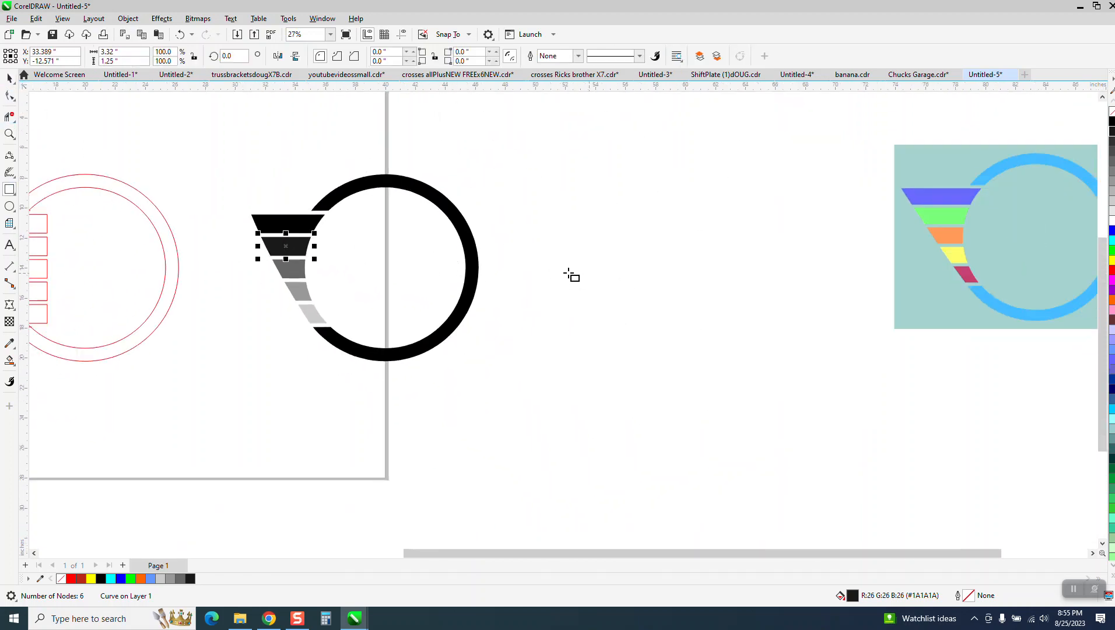
{"action": "left_click", "coordinate": [179, 35]}
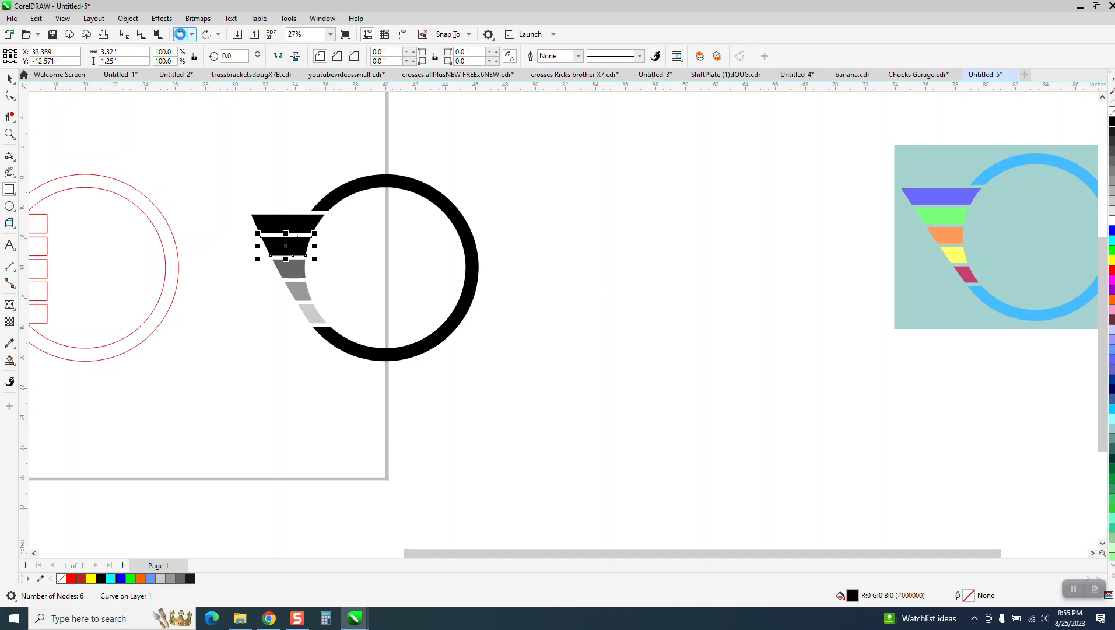
{"action": "left_click", "coordinate": [179, 35]}
{"action": "left_click", "coordinate": [9, 77]}
{"action": "left_click_drag", "start_coordinate": [225, 193], "coordinate": [343, 350]}
- Make the five bars unfilled with black outlines and draw a small square right of the ring
{"action": "left_click", "coordinate": [1112, 114]}
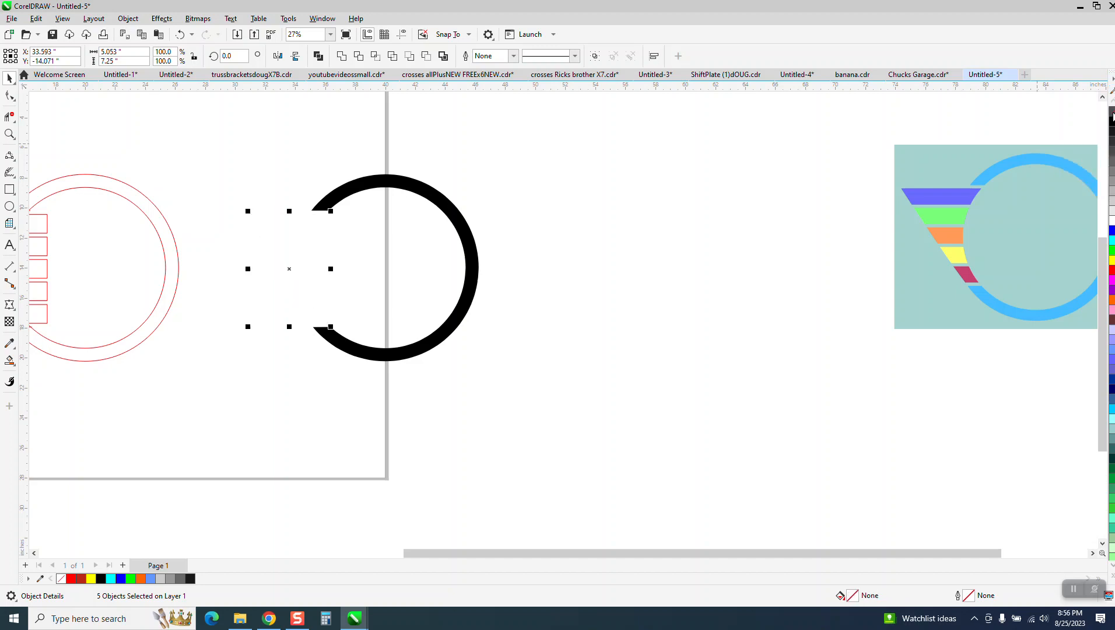
{"action": "right_click", "coordinate": [1111, 121]}
{"action": "left_click", "coordinate": [9, 189]}
{"action": "left_click_drag", "start_coordinate": [527, 304], "coordinate": [565, 303]}
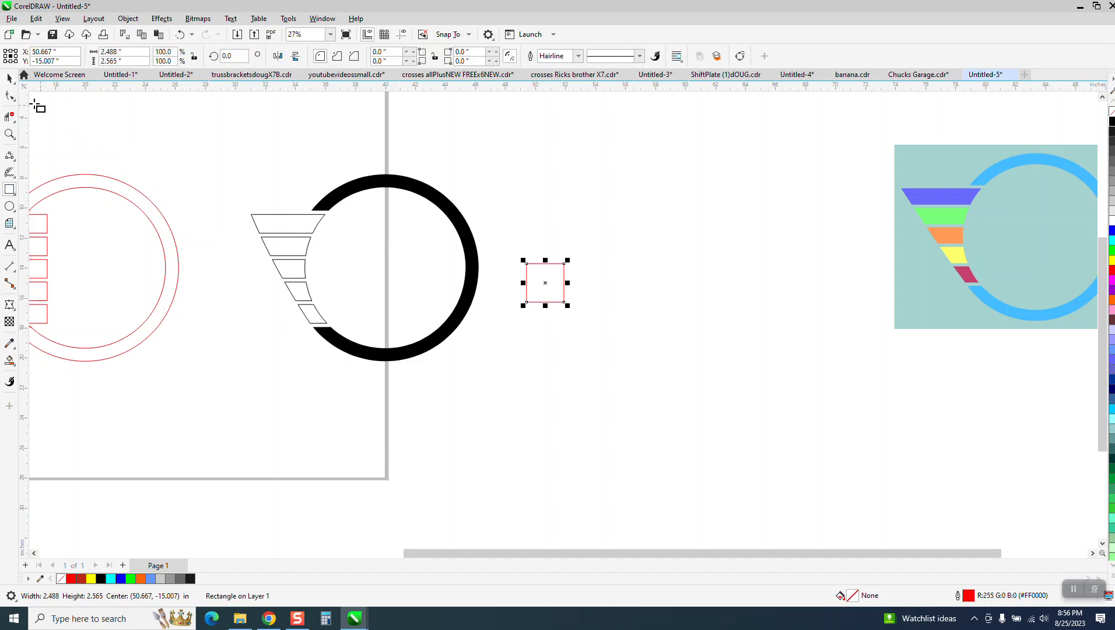
{"action": "left_click", "coordinate": [9, 78]}
- Copy the square rightward, fill the copy light grey and the original black, removing both outlines
{"action": "left_click_drag", "start_coordinate": [550, 290], "coordinate": [794, 288]}
{"action": "right_click", "coordinate": [794, 288]}
{"action": "left_click", "coordinate": [1113, 212]}
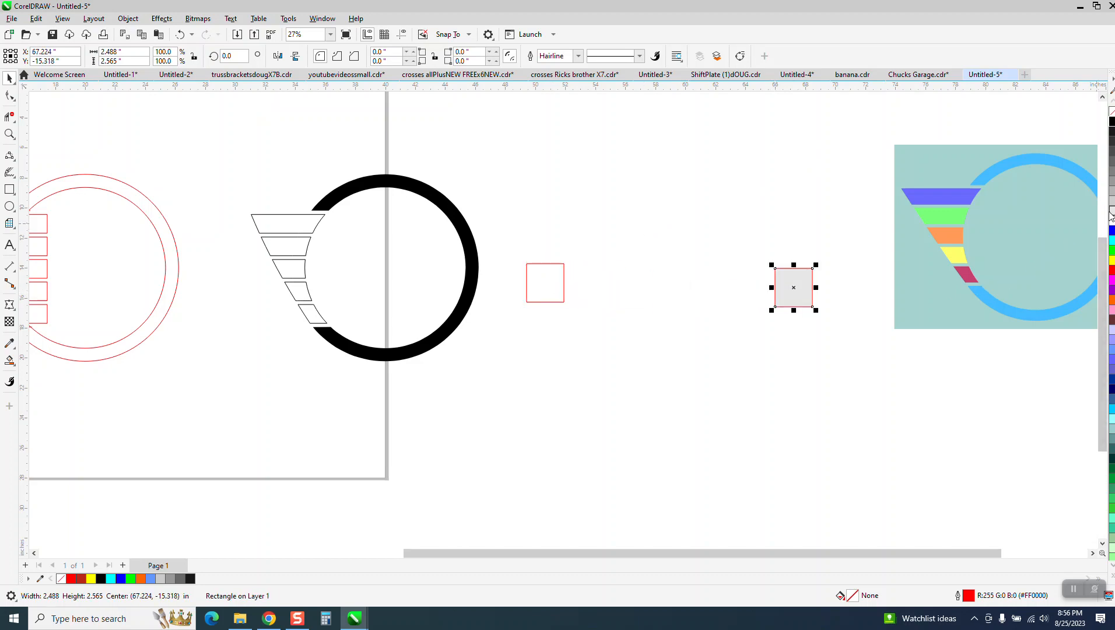
{"action": "left_click", "coordinate": [562, 293]}
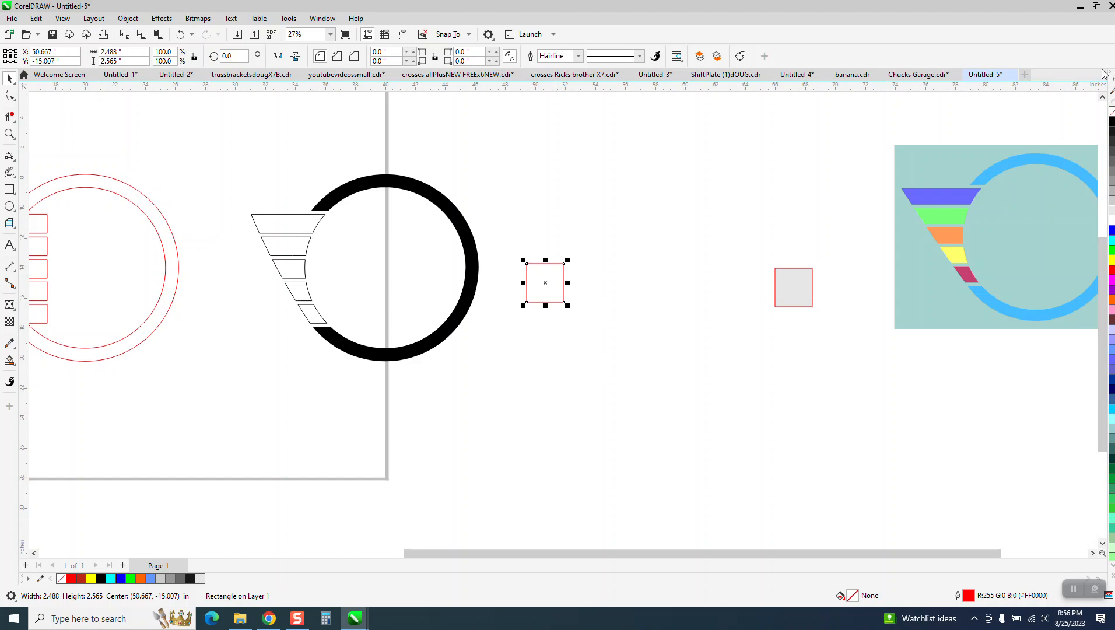
{"action": "left_click", "coordinate": [1113, 123]}
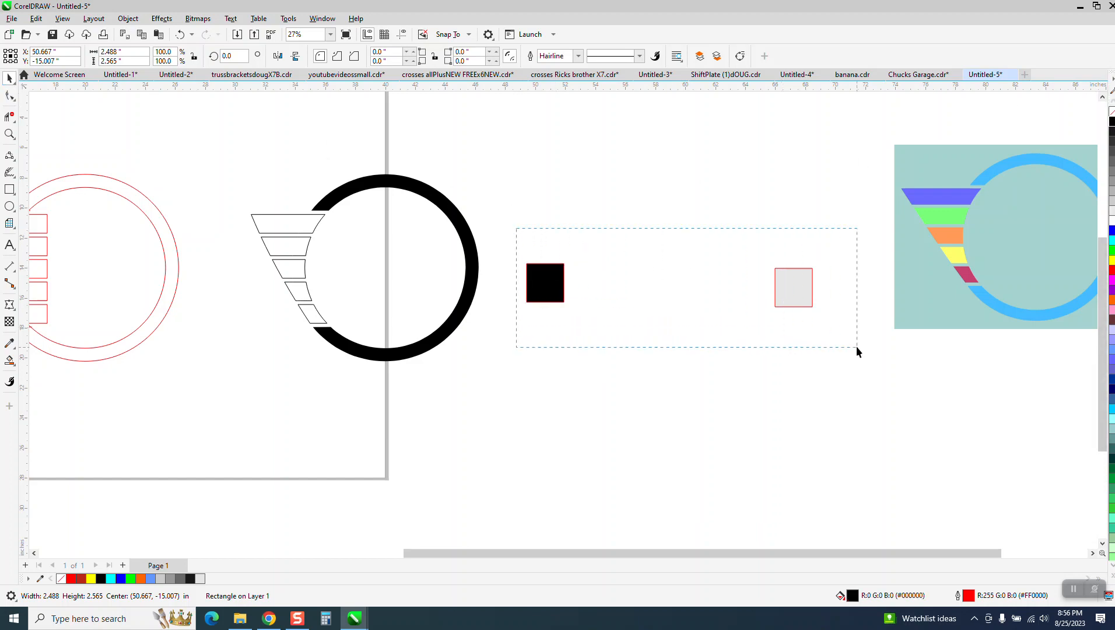
{"action": "left_click_drag", "start_coordinate": [856, 347], "coordinate": [856, 348]}
{"action": "right_click", "coordinate": [1112, 112]}
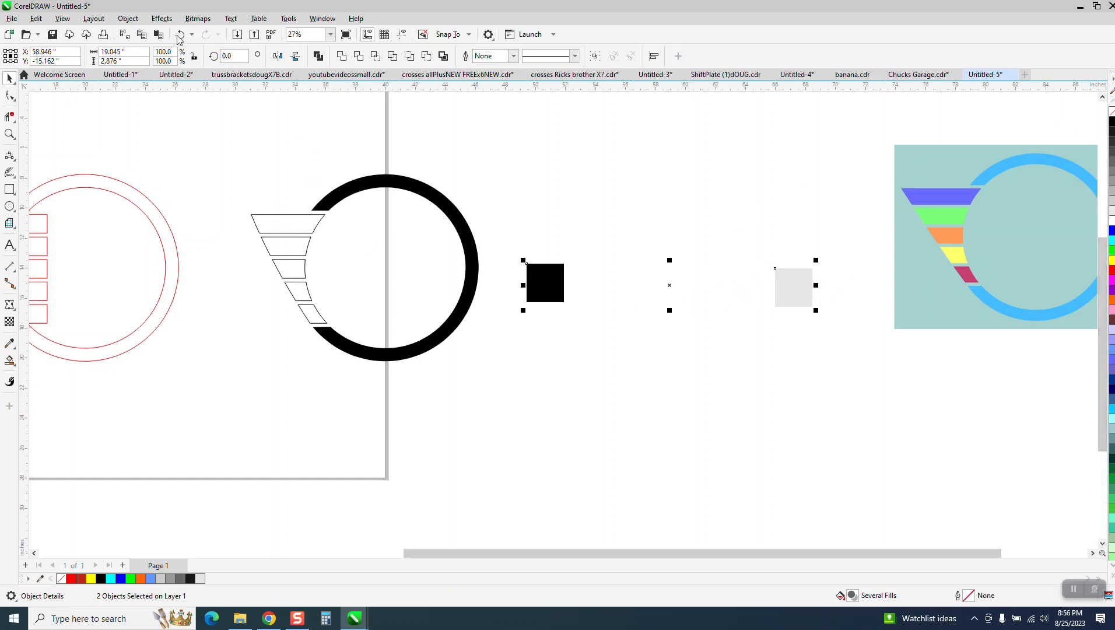
- Blend the black and light gray squares with 3 intermediate steps
{"action": "left_click", "coordinate": [162, 18]}
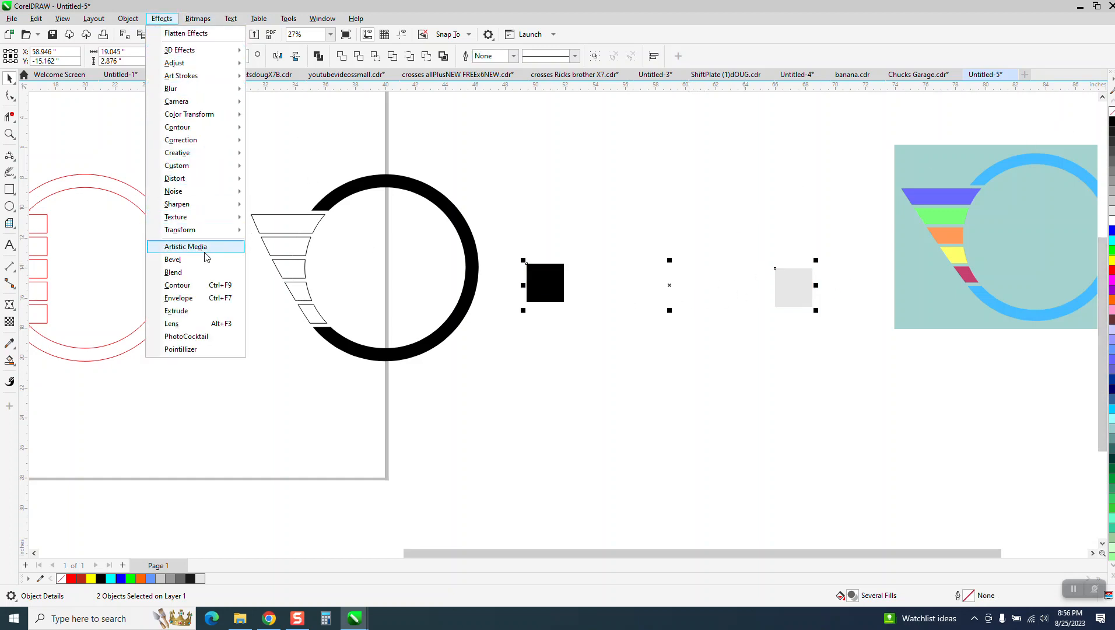
{"action": "left_click", "coordinate": [181, 285]}
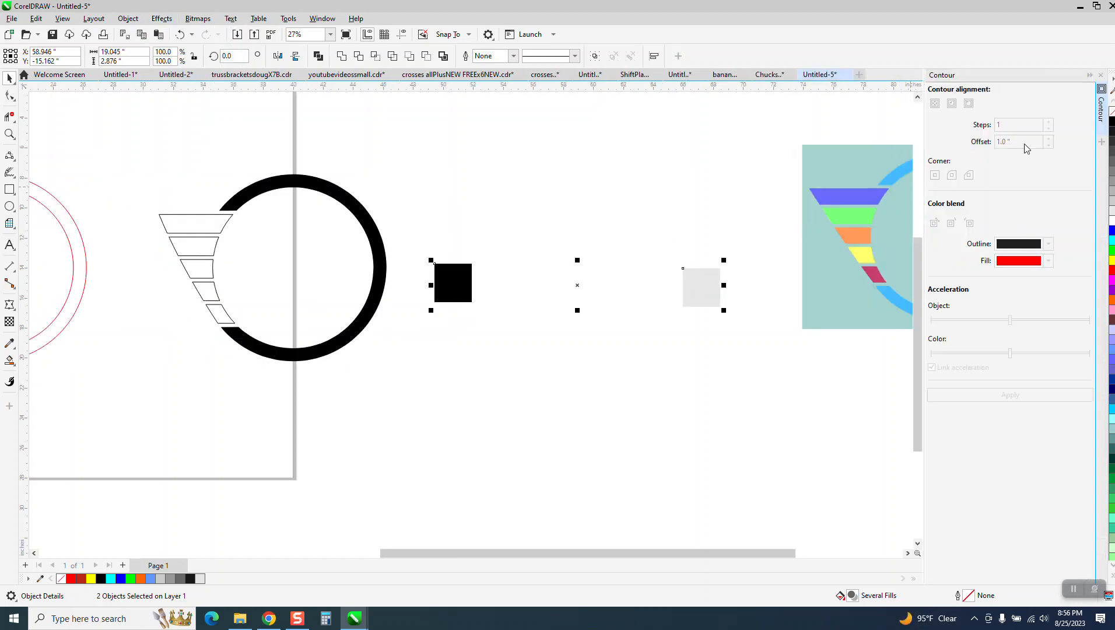
{"action": "left_click", "coordinate": [1103, 78]}
{"action": "left_click", "coordinate": [162, 19]}
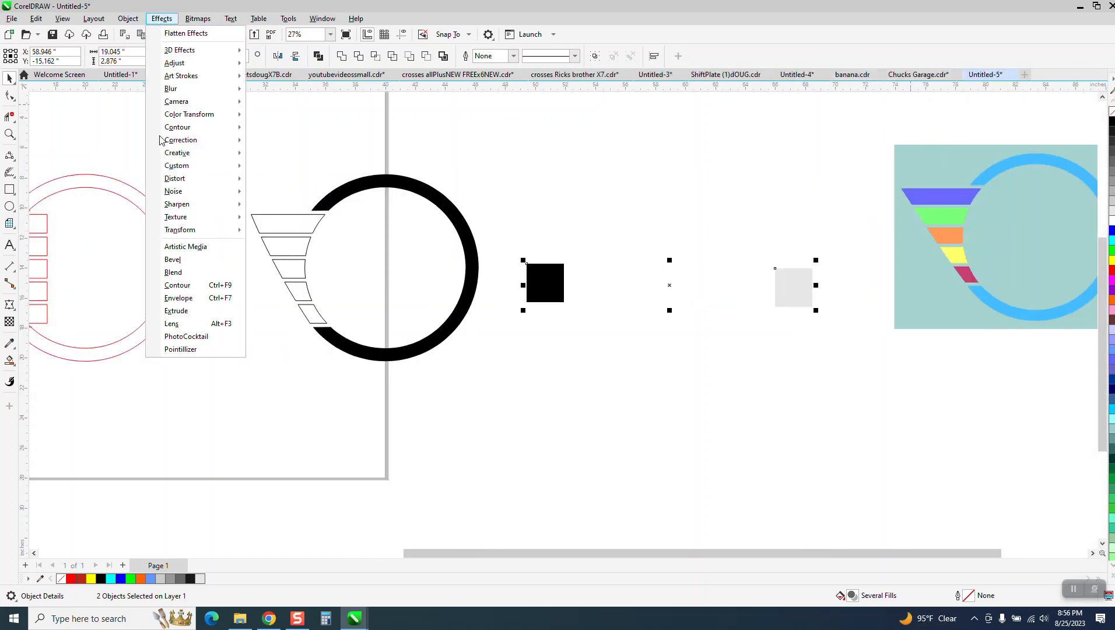
{"action": "left_click", "coordinate": [190, 272]}
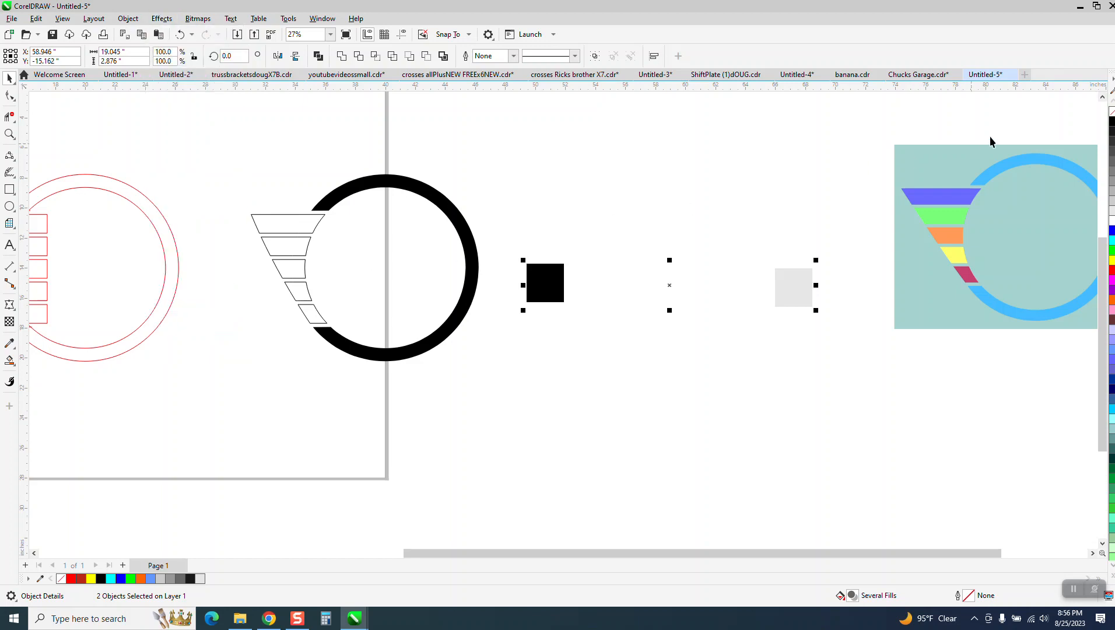
{"action": "double_click", "coordinate": [983, 113]}
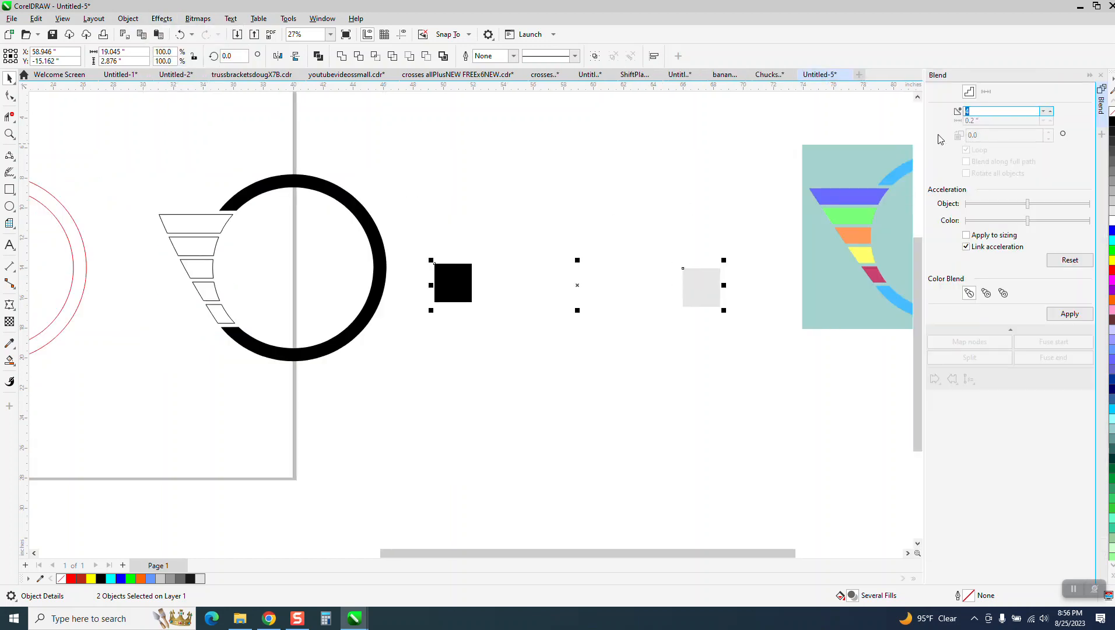
{"action": "key", "text": "Return"}
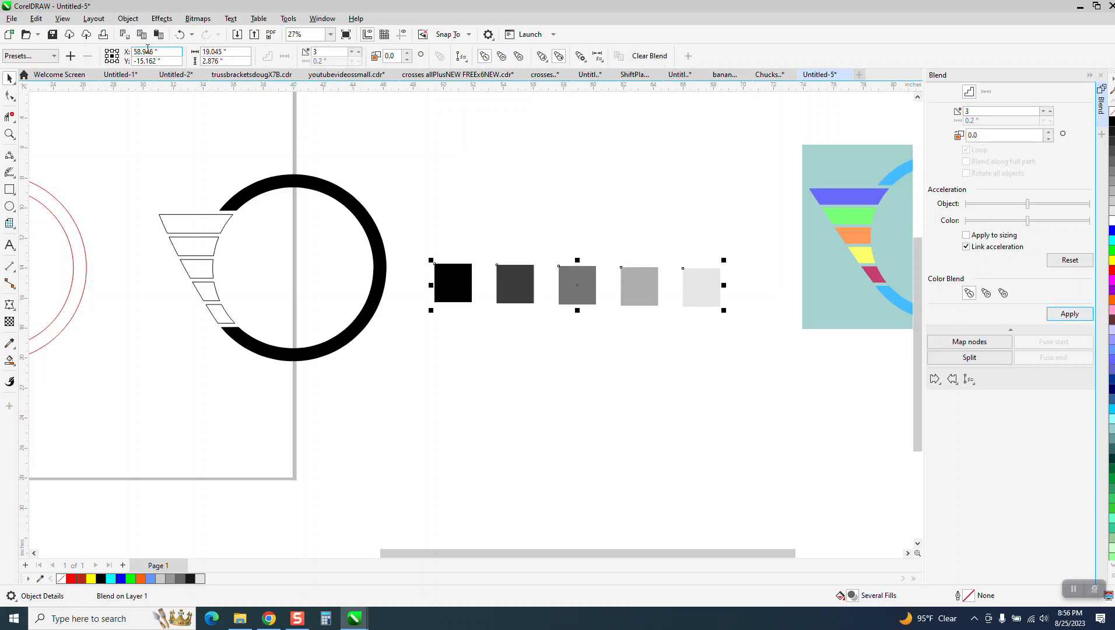
- Break the blend apart and ungroup the three middle squares into separate objects
{"action": "left_click", "coordinate": [129, 19]}
{"action": "left_click", "coordinate": [161, 289]}
{"action": "left_click", "coordinate": [391, 157]}
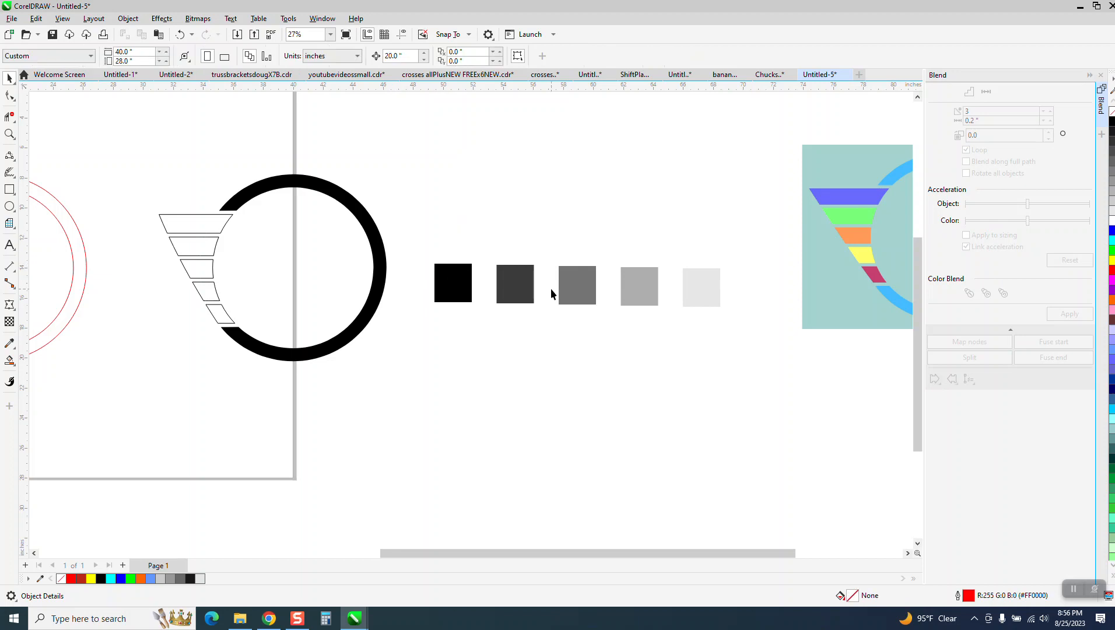
{"action": "left_click", "coordinate": [515, 288]}
{"action": "left_click", "coordinate": [128, 19]}
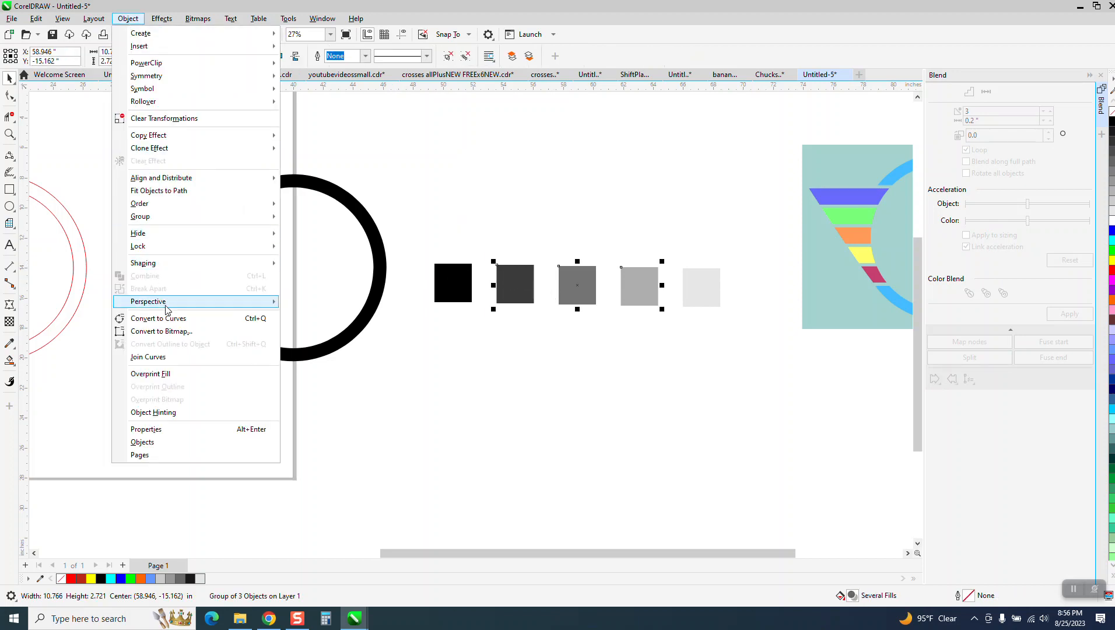
{"action": "mouse_move", "coordinate": [259, 219]}
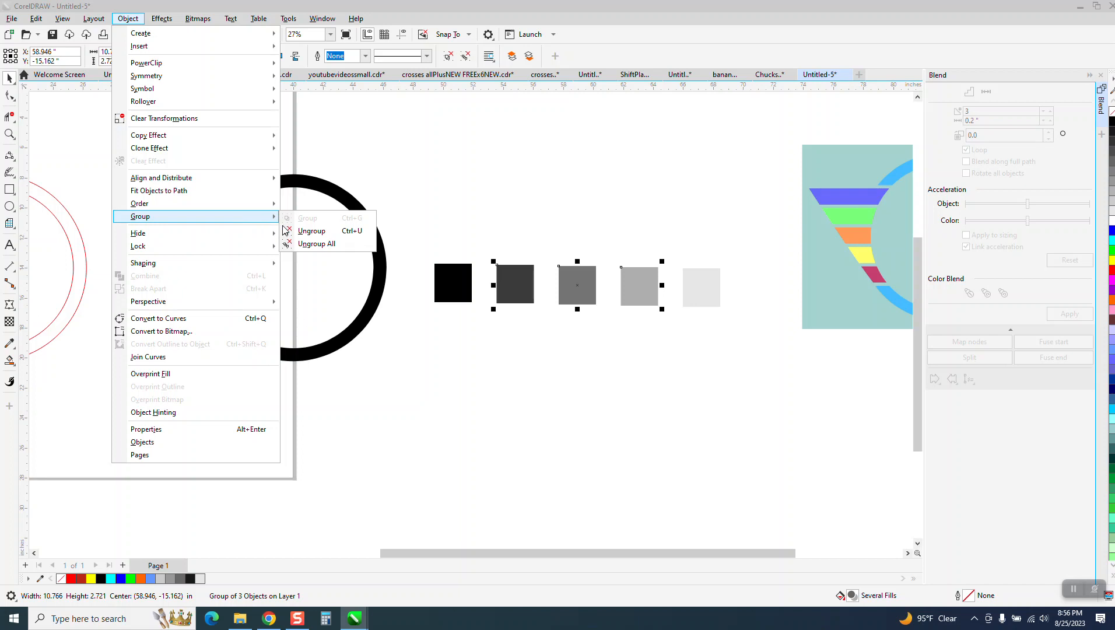
{"action": "left_click", "coordinate": [311, 231]}
{"action": "left_click", "coordinate": [454, 304]}
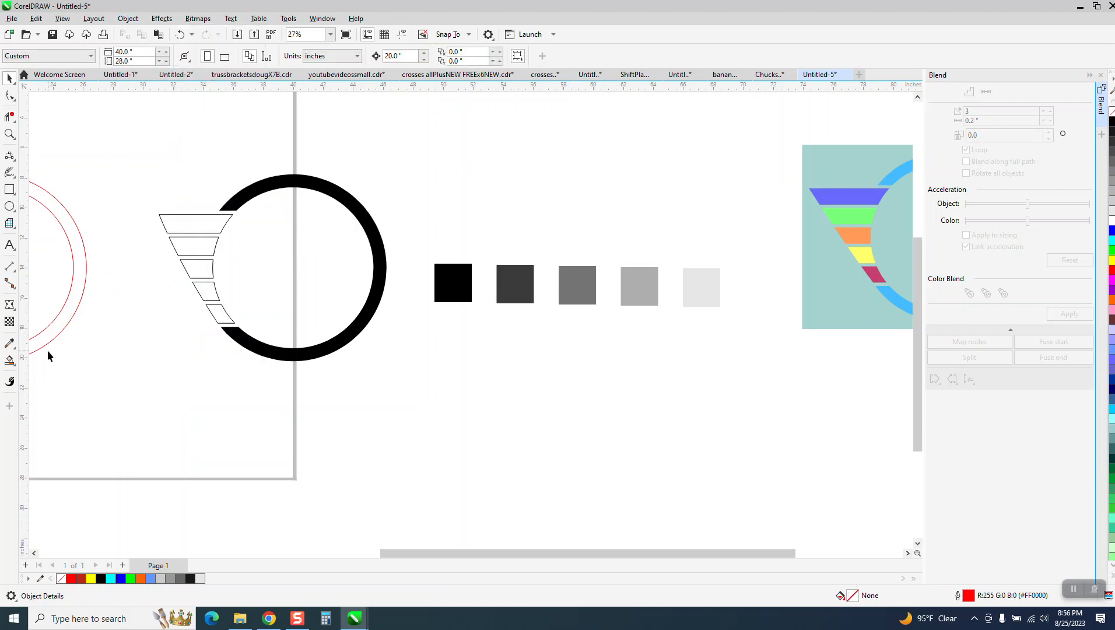
- Eyedrop the black and dark gray squares onto the top two trapezoids
{"action": "left_click", "coordinate": [9, 343]}
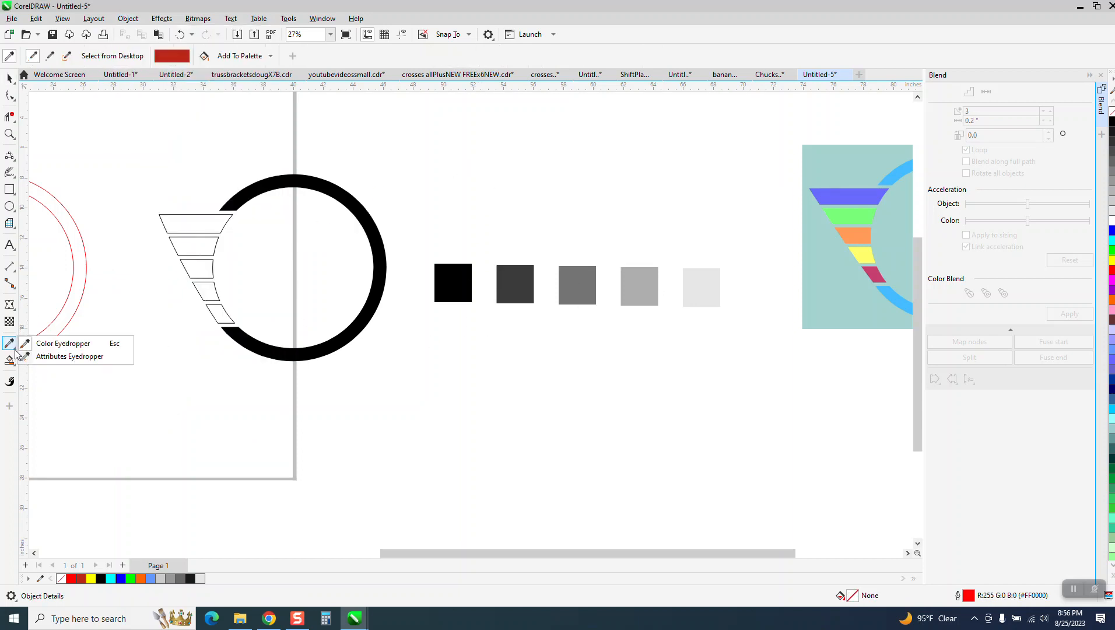
{"action": "left_click", "coordinate": [55, 344]}
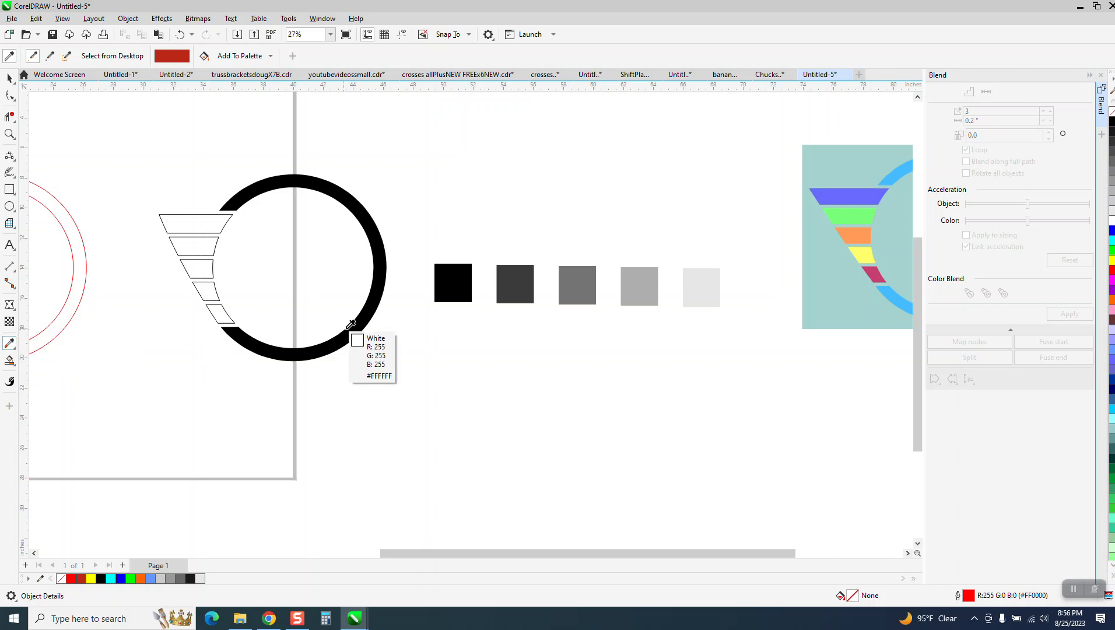
{"action": "left_click", "coordinate": [453, 288]}
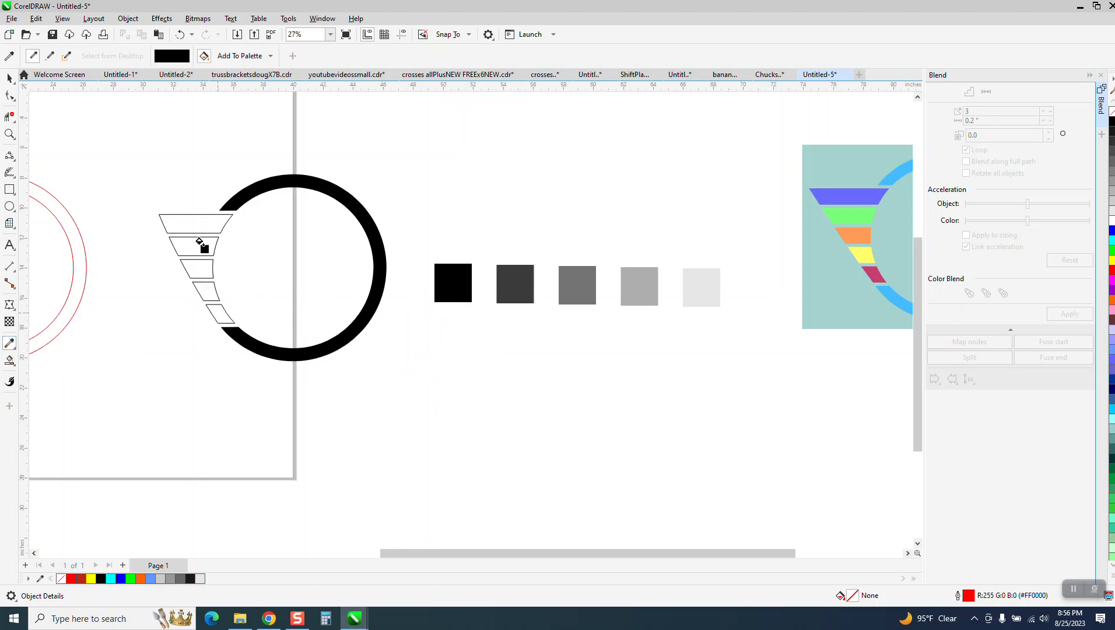
{"action": "left_click", "coordinate": [196, 221]}
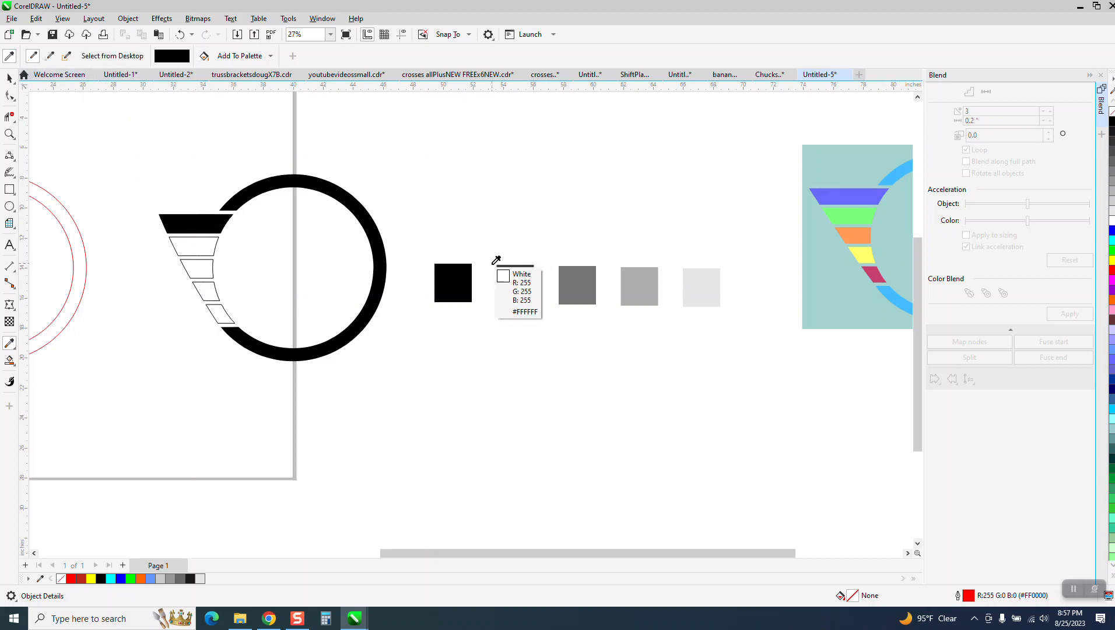
{"action": "left_click", "coordinate": [522, 290]}
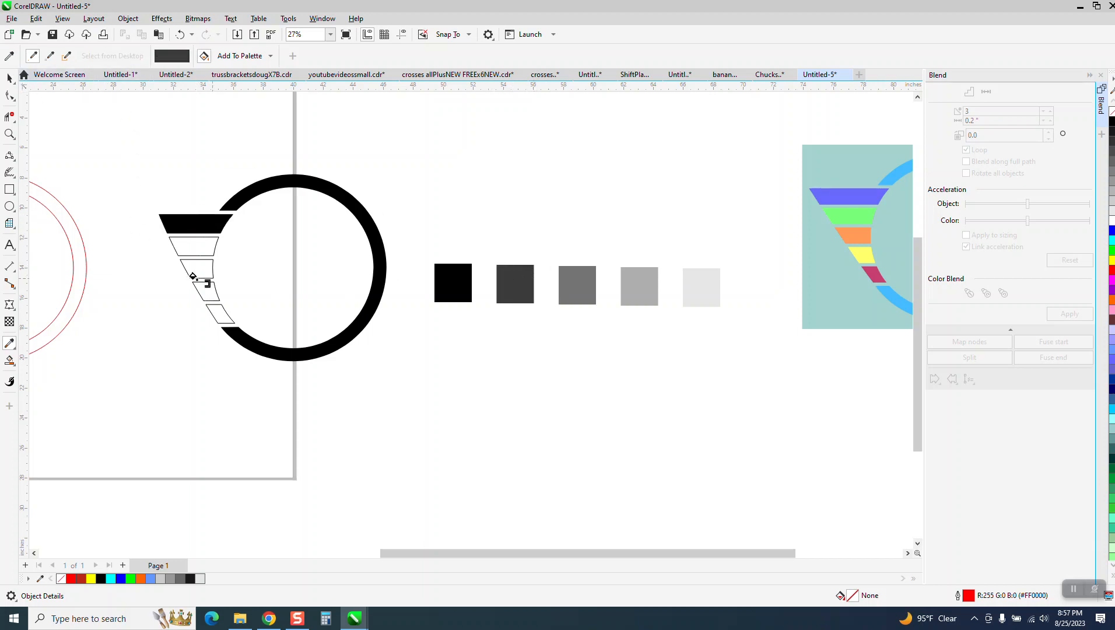
{"action": "left_click", "coordinate": [191, 244]}
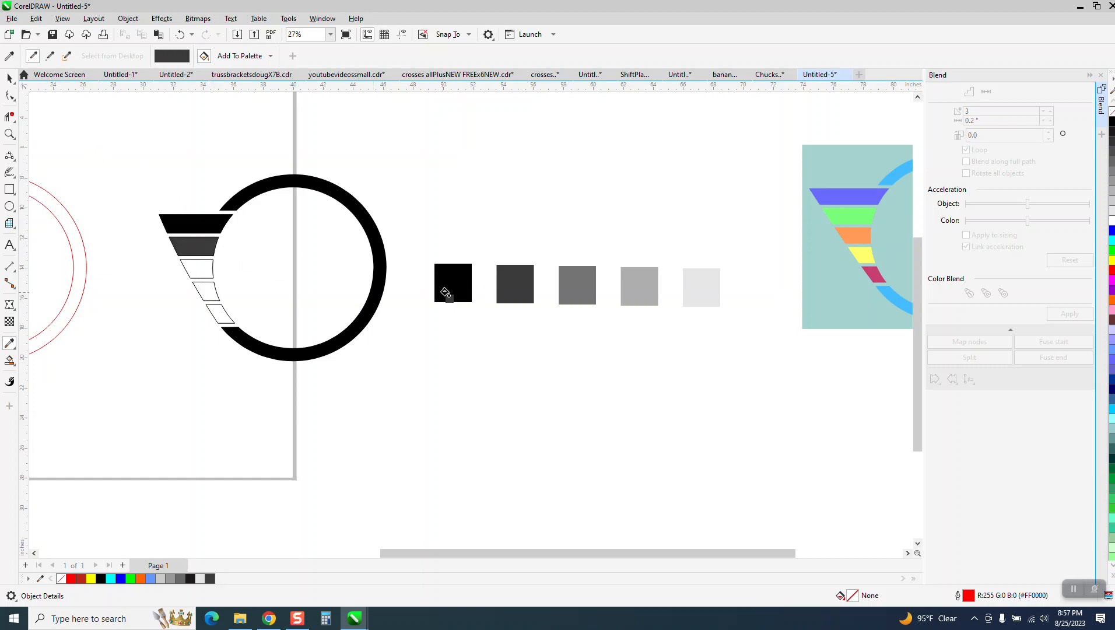
- Fill the lower three trapezoids with the medium, light and lightest gray square colours
{"action": "left_click", "coordinate": [10, 56]}
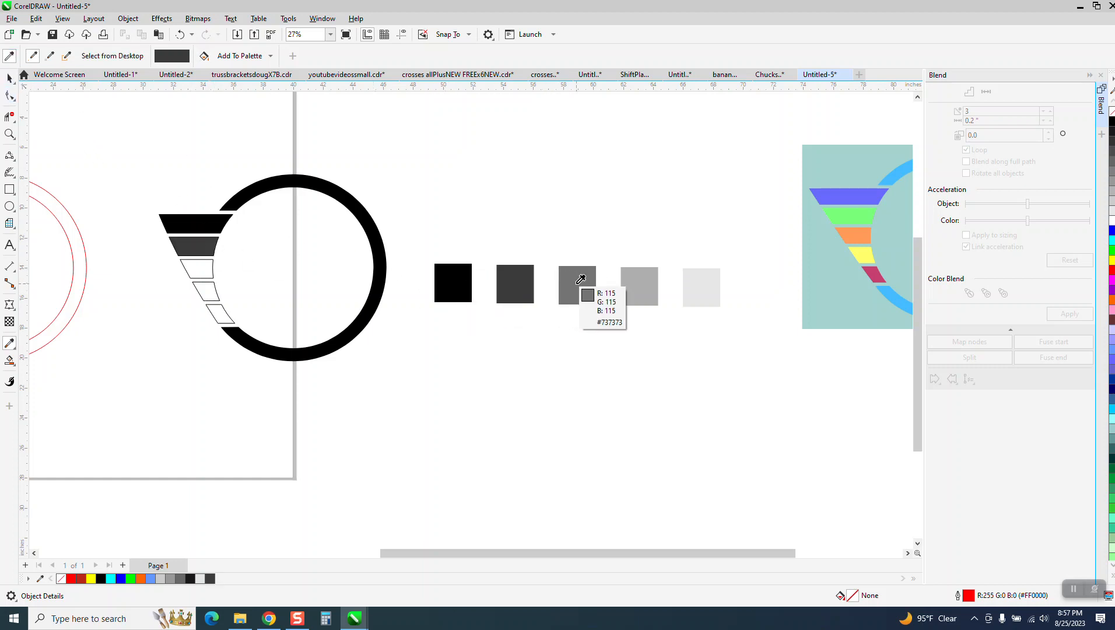
{"action": "left_click", "coordinate": [581, 279]}
{"action": "left_click", "coordinate": [201, 269]}
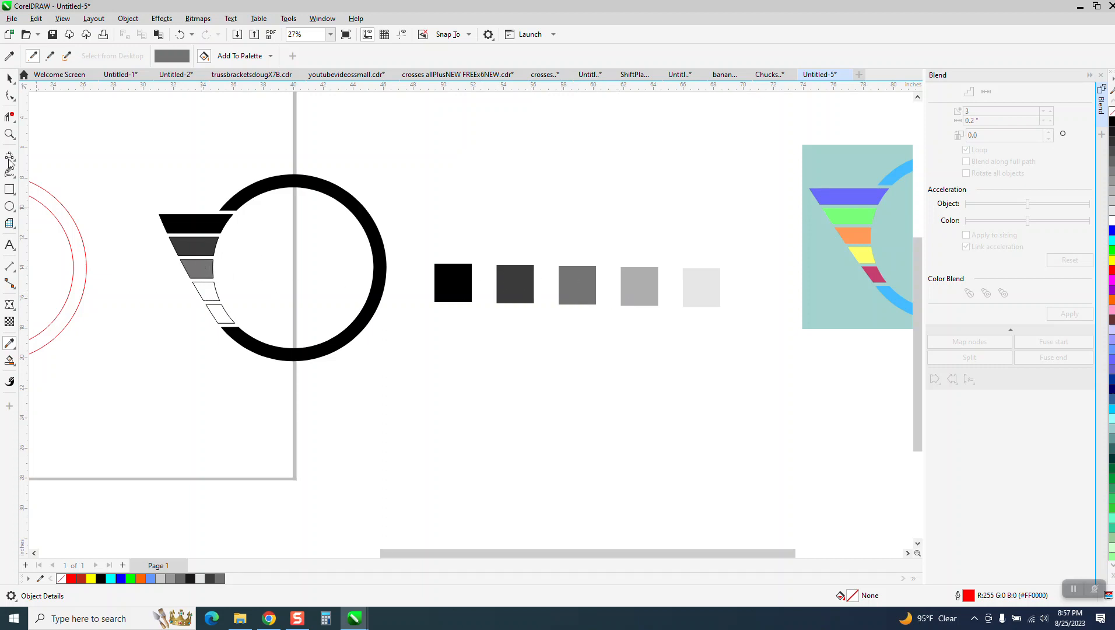
{"action": "left_click", "coordinate": [628, 298]}
{"action": "left_click", "coordinate": [198, 286]}
{"action": "left_click", "coordinate": [8, 60]}
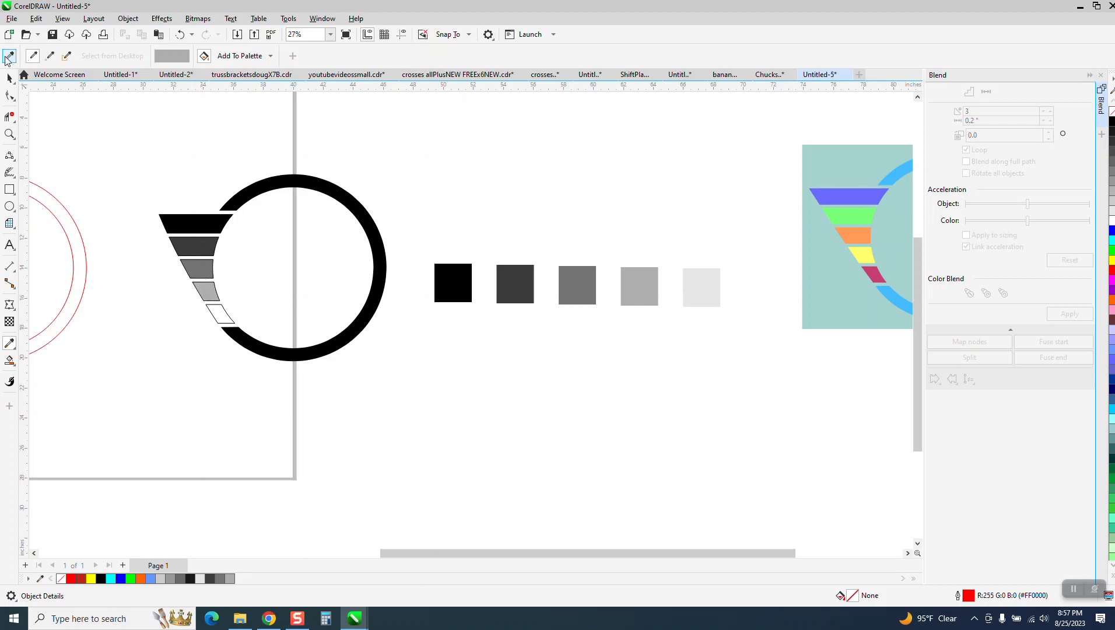
{"action": "left_click", "coordinate": [698, 281]}
{"action": "left_click", "coordinate": [214, 309]}
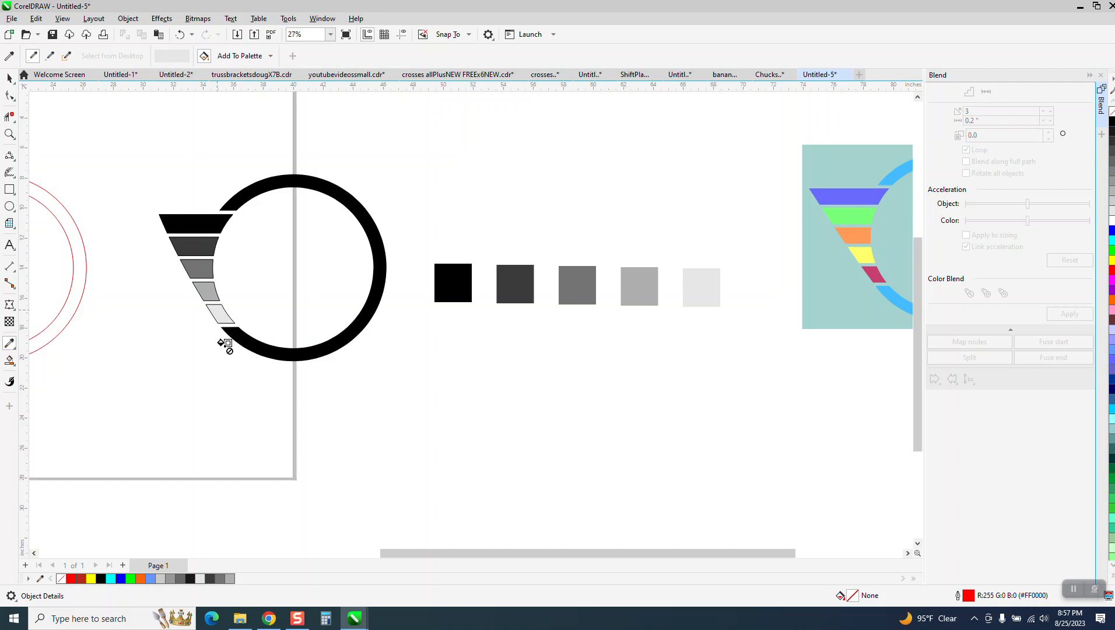
{"action": "left_click", "coordinate": [10, 78]}
- Remove the trapezoids' outlines and delete the five sample squares
{"action": "left_click_drag", "start_coordinate": [295, 366], "coordinate": [295, 366]}
{"action": "right_click", "coordinate": [1112, 117]}
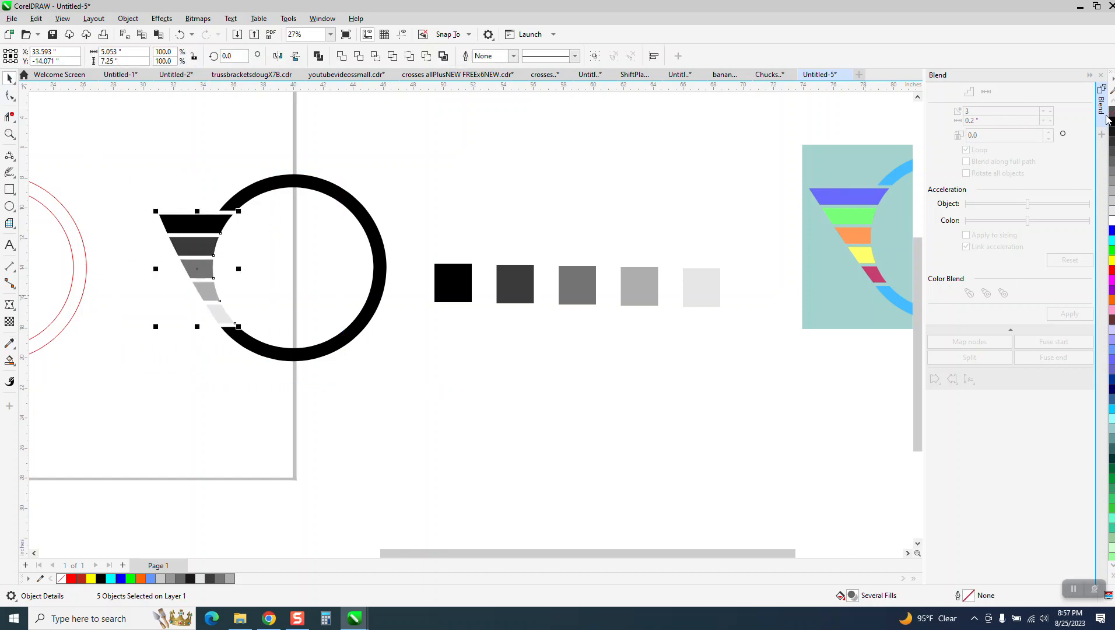
{"action": "left_click_drag", "start_coordinate": [429, 241], "coordinate": [777, 353]}
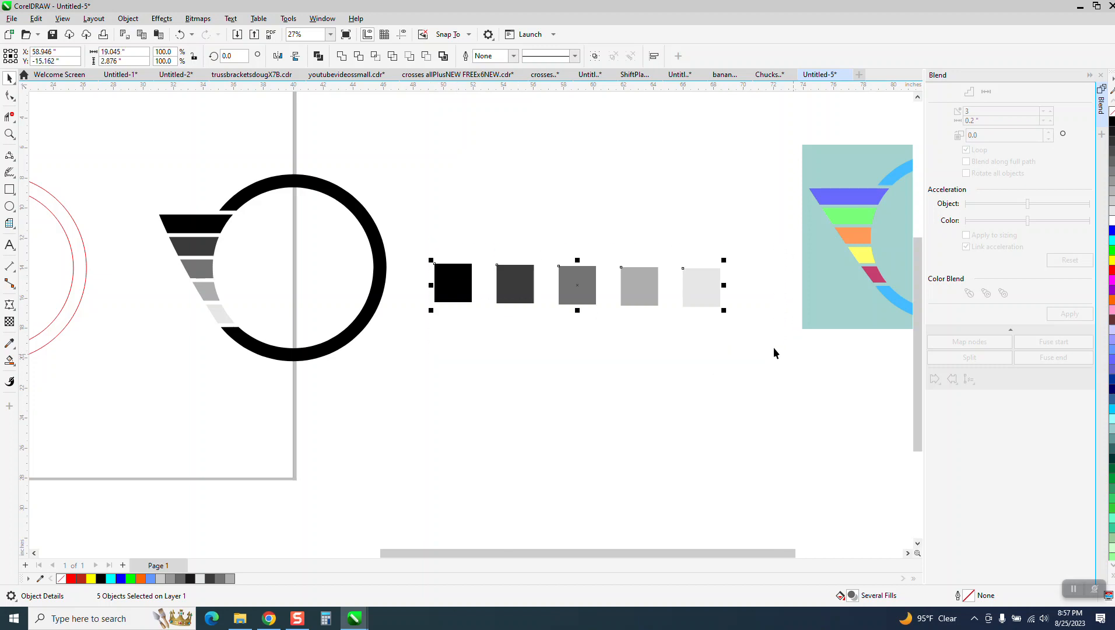
{"action": "key", "text": "Delete"}
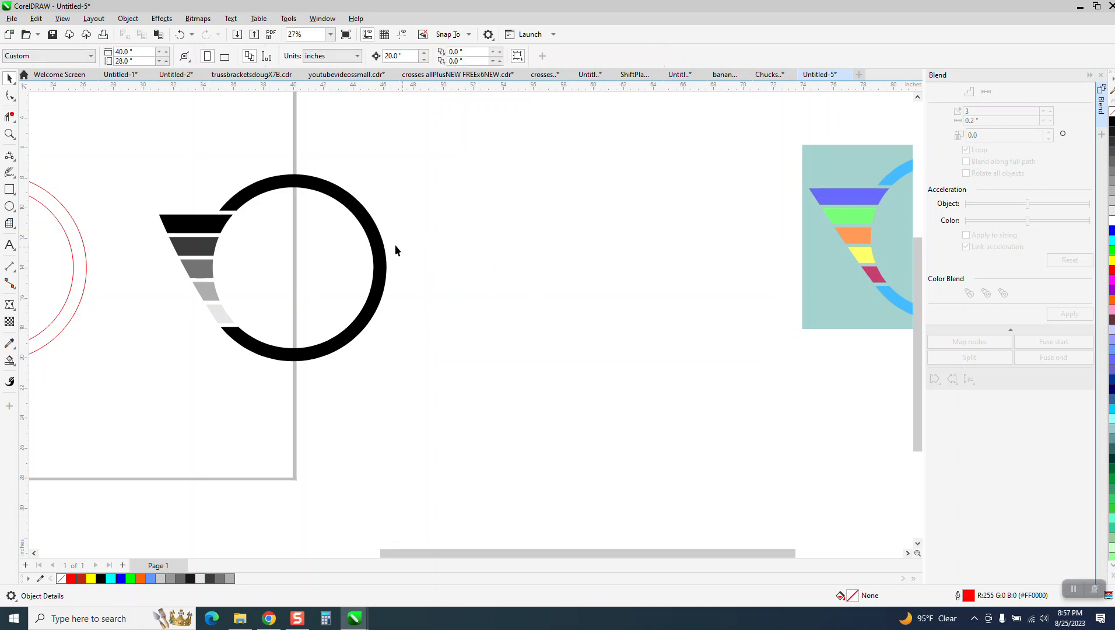
- Move the ring and its bars to the right and zoom in on them
{"action": "scroll", "coordinate": [286, 235], "scroll_direction": "down", "scroll_amount": 2}
{"action": "left_click_drag", "start_coordinate": [470, 345], "coordinate": [474, 347]}
{"action": "left_click_drag", "start_coordinate": [281, 257], "coordinate": [424, 229]}
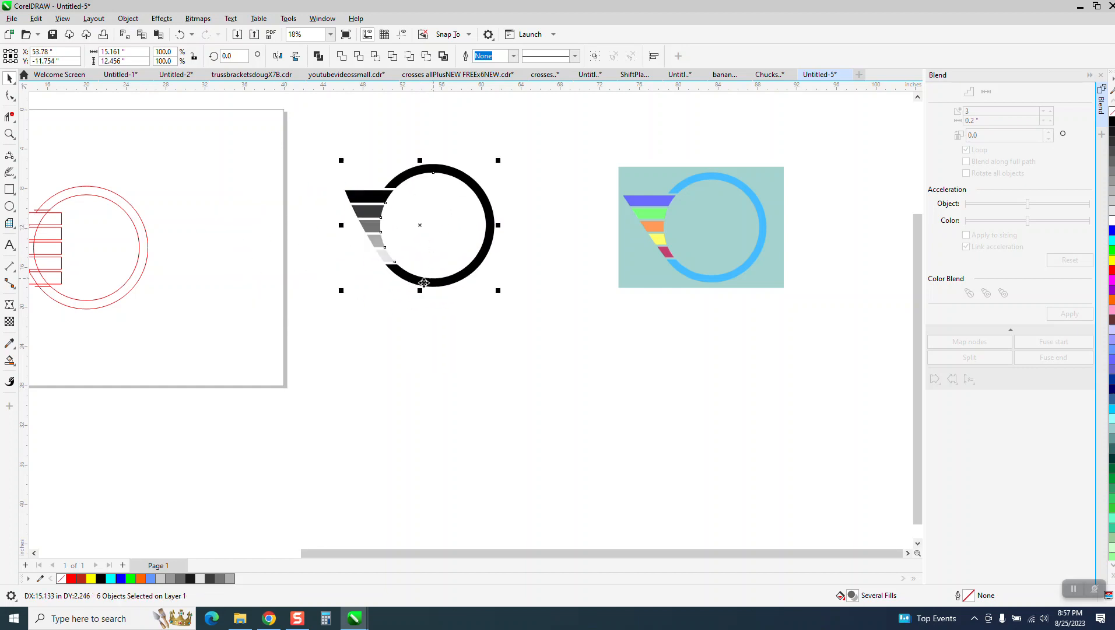
{"action": "left_click", "coordinate": [9, 134]}
{"action": "left_click_drag", "start_coordinate": [350, 156], "coordinate": [551, 325]}
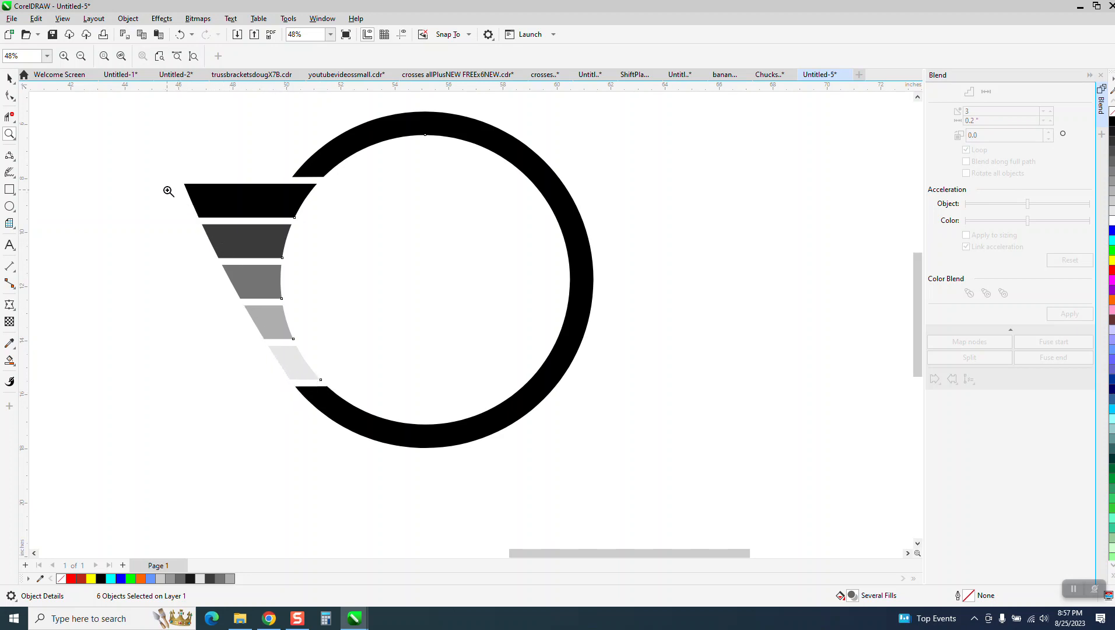
{"action": "scroll", "coordinate": [229, 248], "scroll_direction": "down", "scroll_amount": 1}
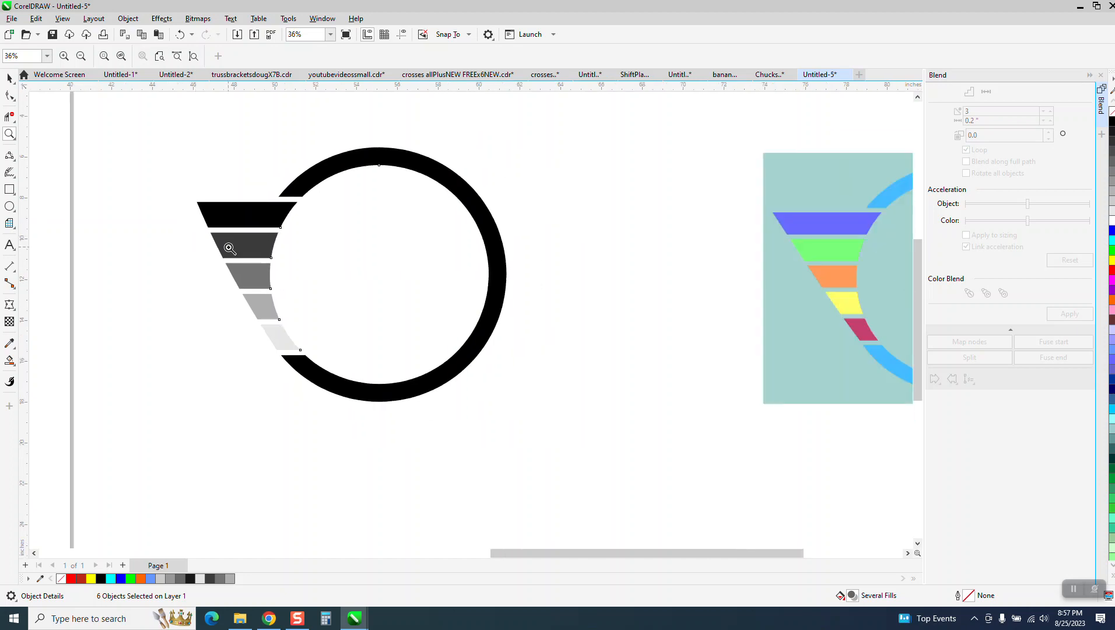
{"action": "left_click", "coordinate": [8, 78]}
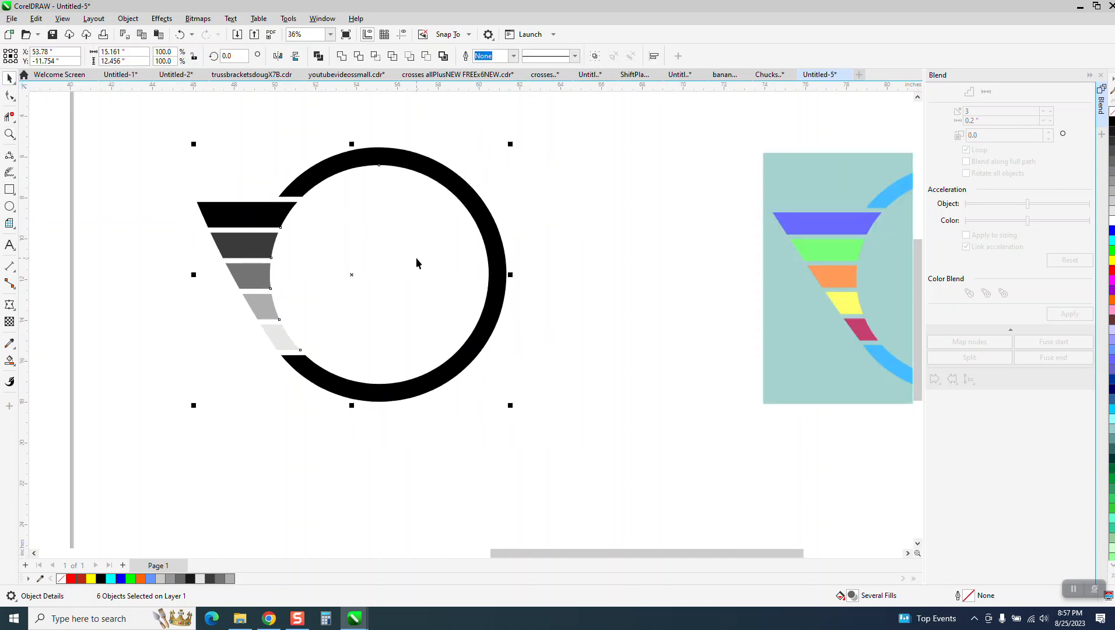